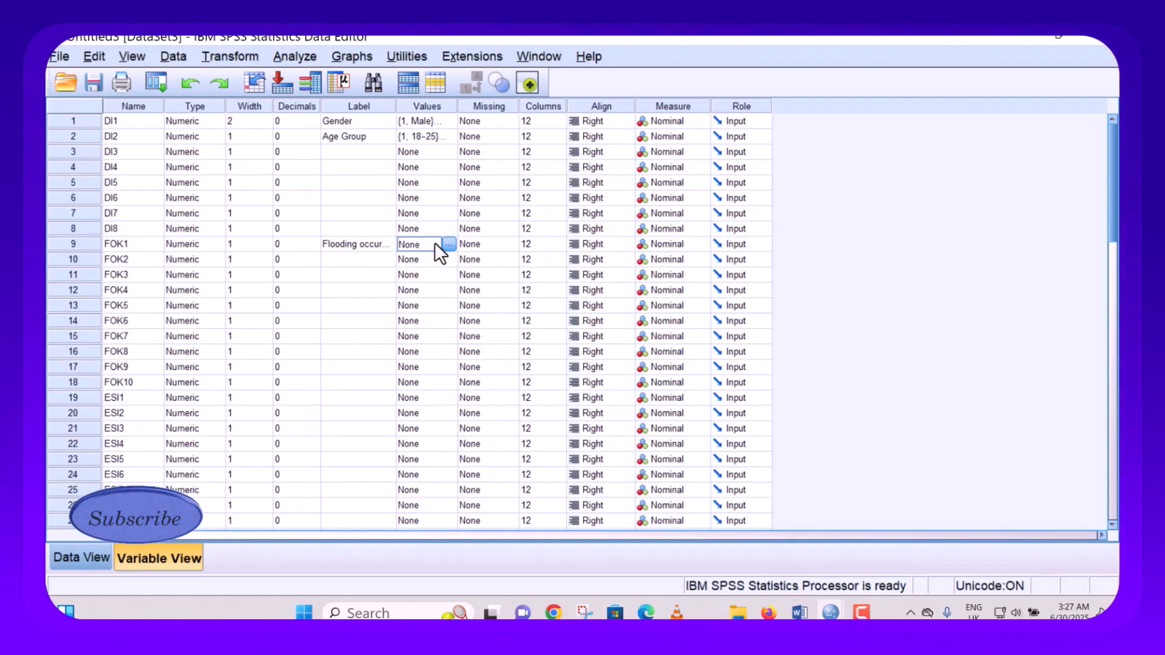
# Define FOK1's value labels as 1 Strongly Disagree, 2 Disagree, 3 Neutral, 4 Agree and 5 Strongly Agree, and set its measure to Ordinal
pyautogui.click(449, 244)
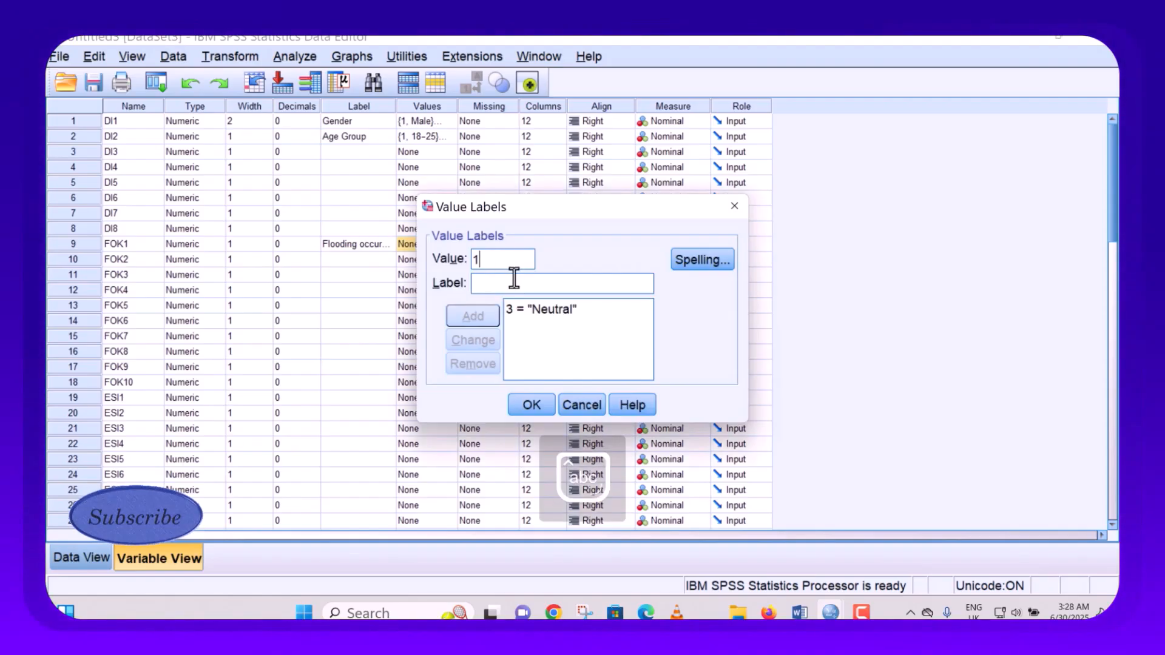
pyautogui.write('S')
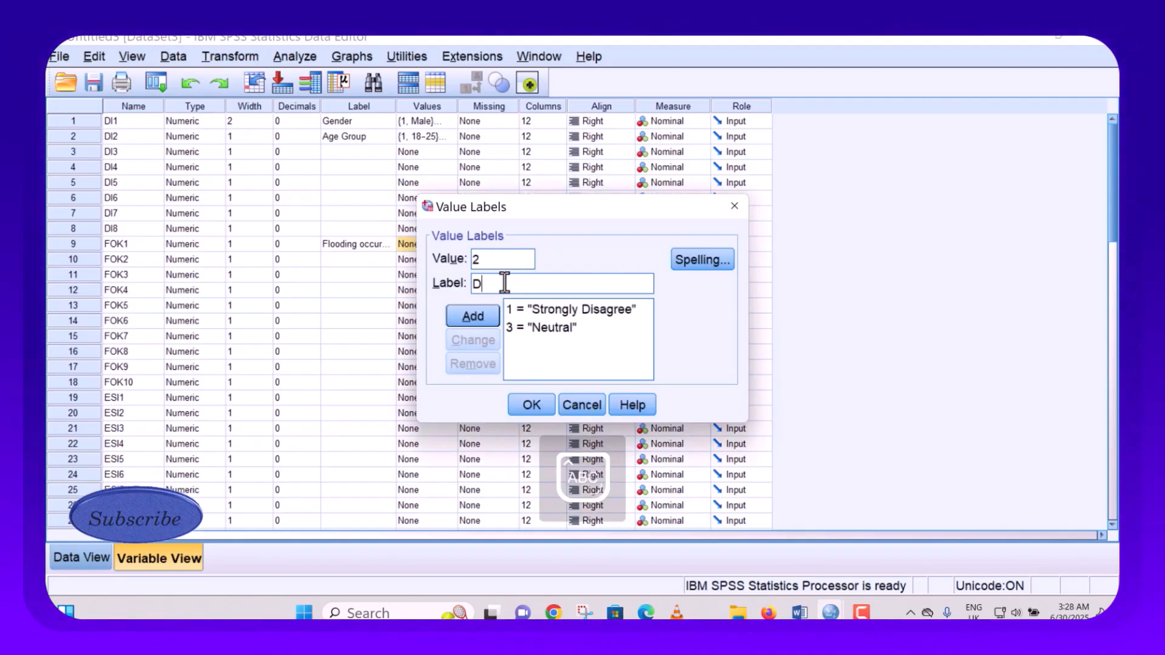
pyautogui.write('i')
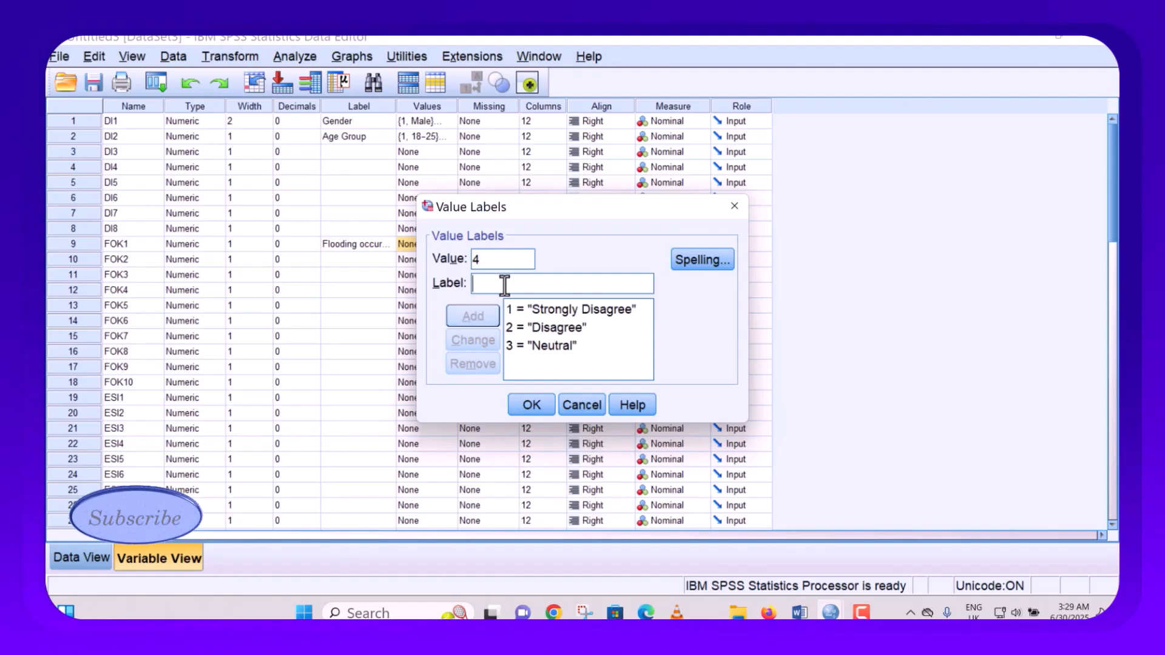
pyautogui.write('Agree')
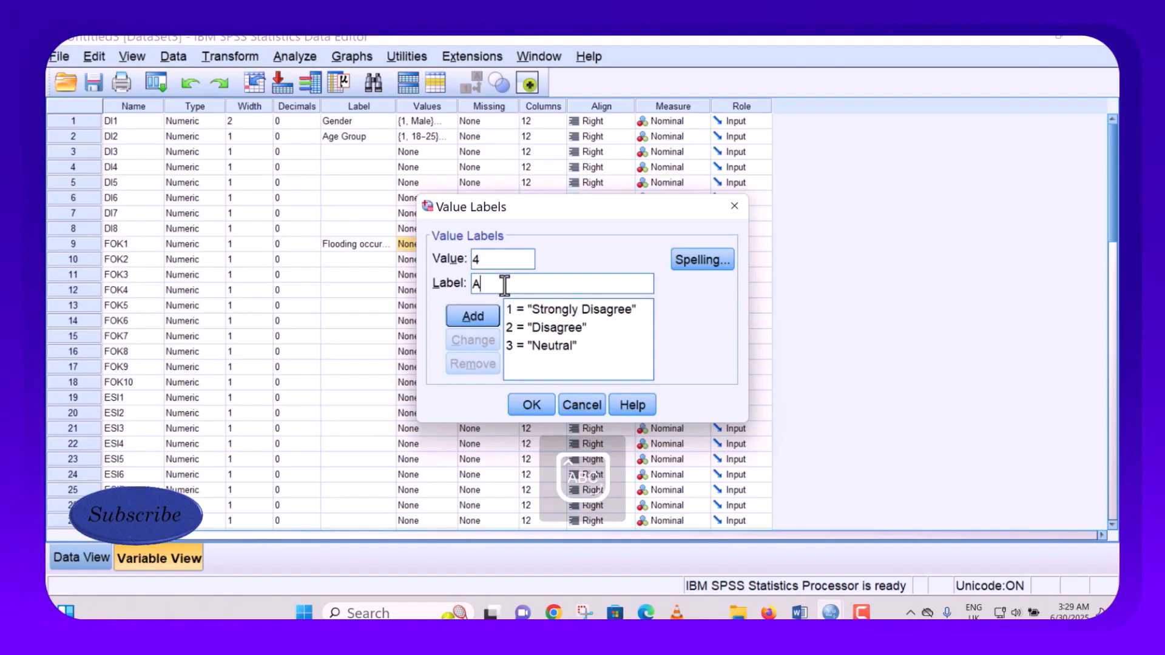
pyautogui.press('Return')
pyautogui.write('5')
pyautogui.click(499, 284)
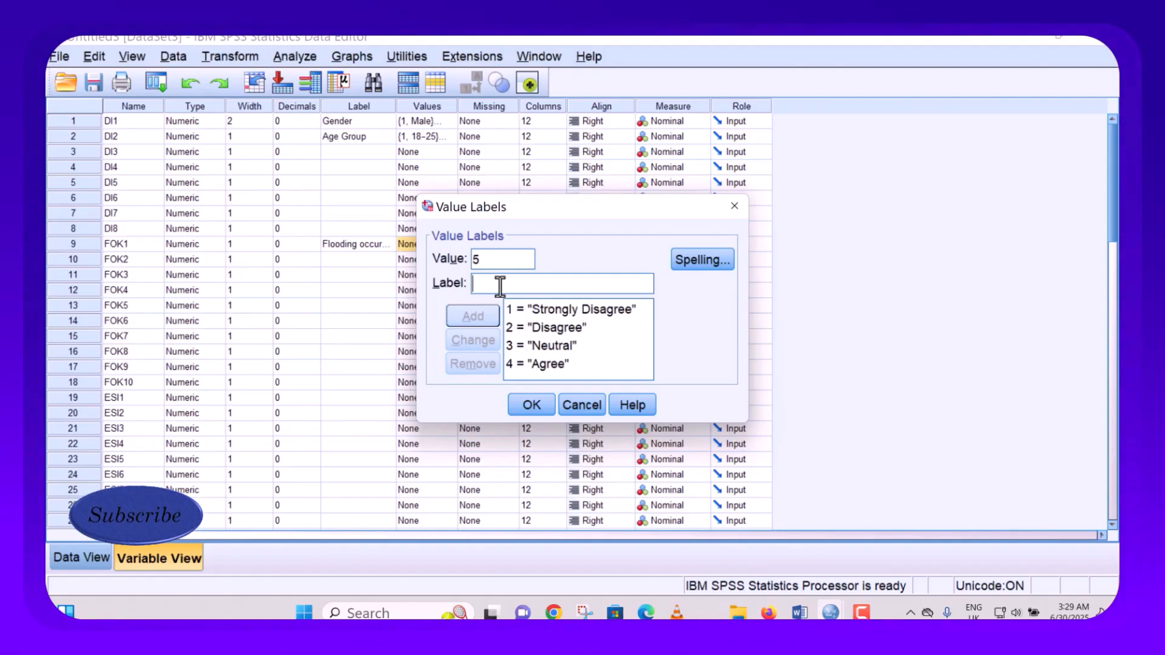
pyautogui.write('Strongly Agree')
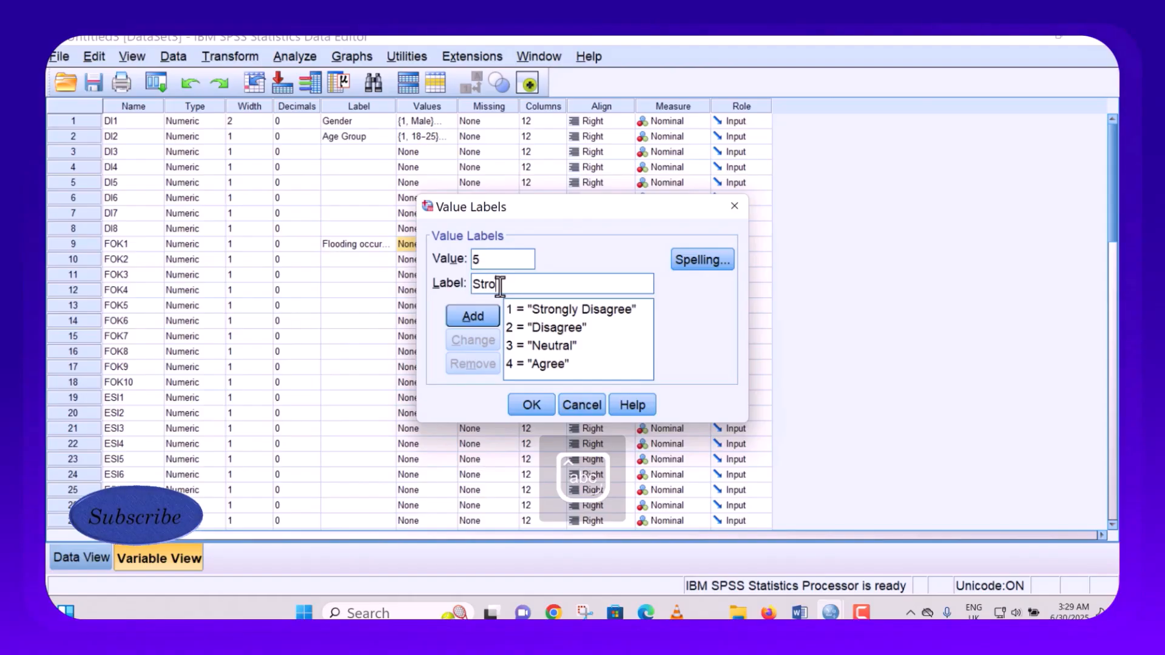
pyautogui.press('Return')
pyautogui.click(531, 405)
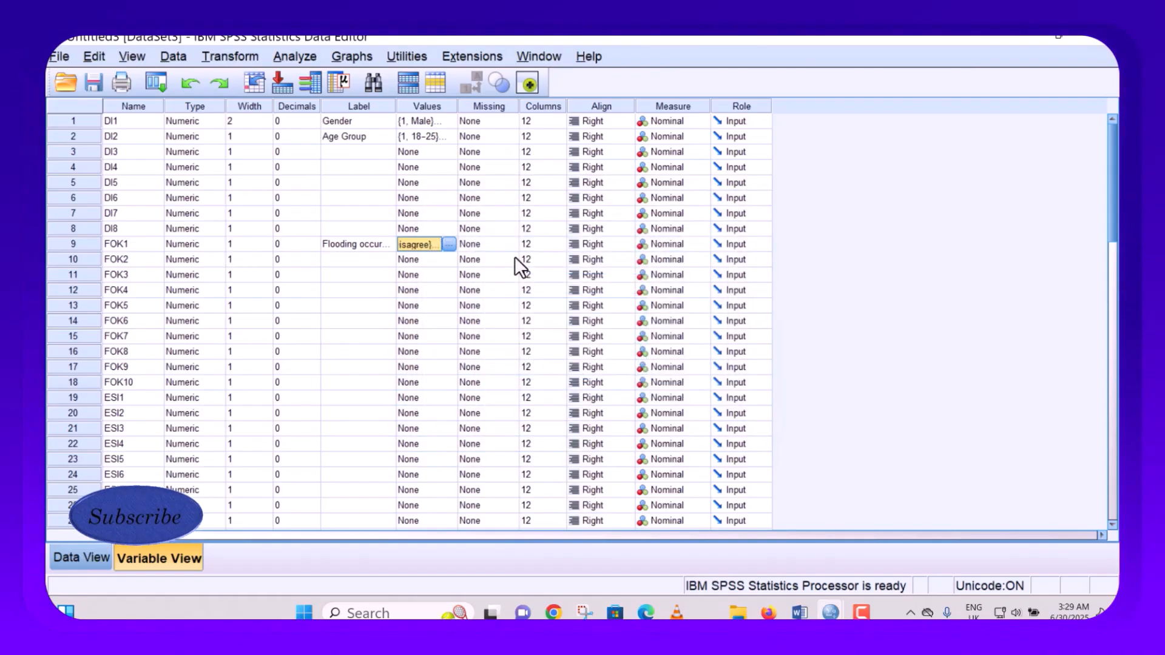
pyautogui.click(672, 243)
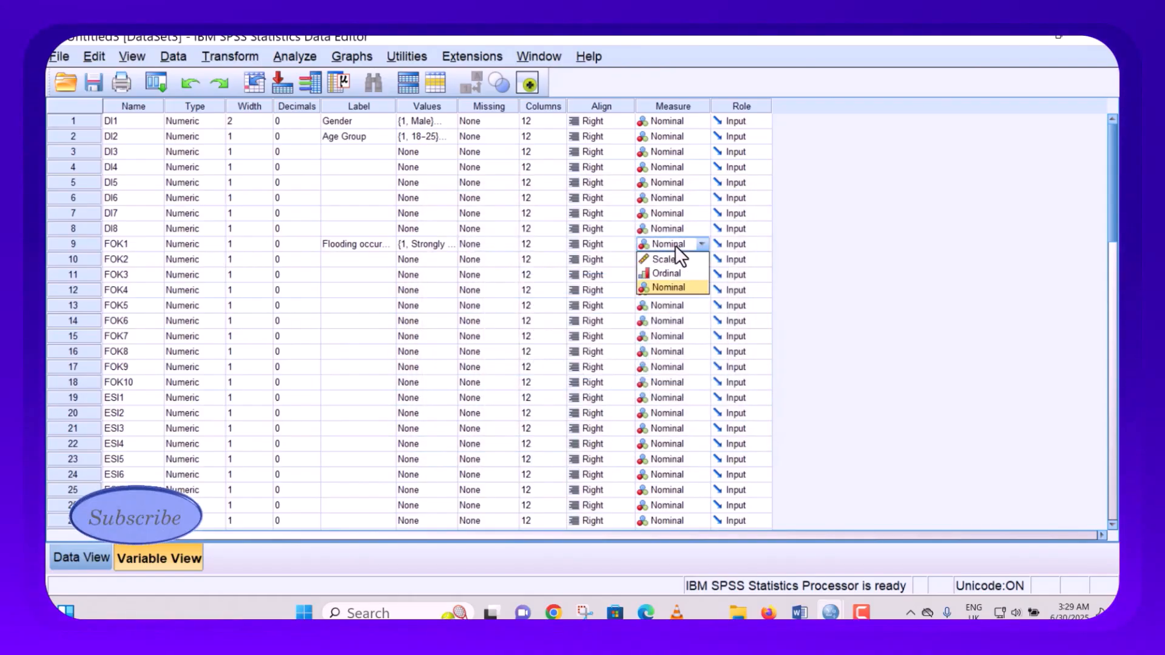
pyautogui.click(664, 273)
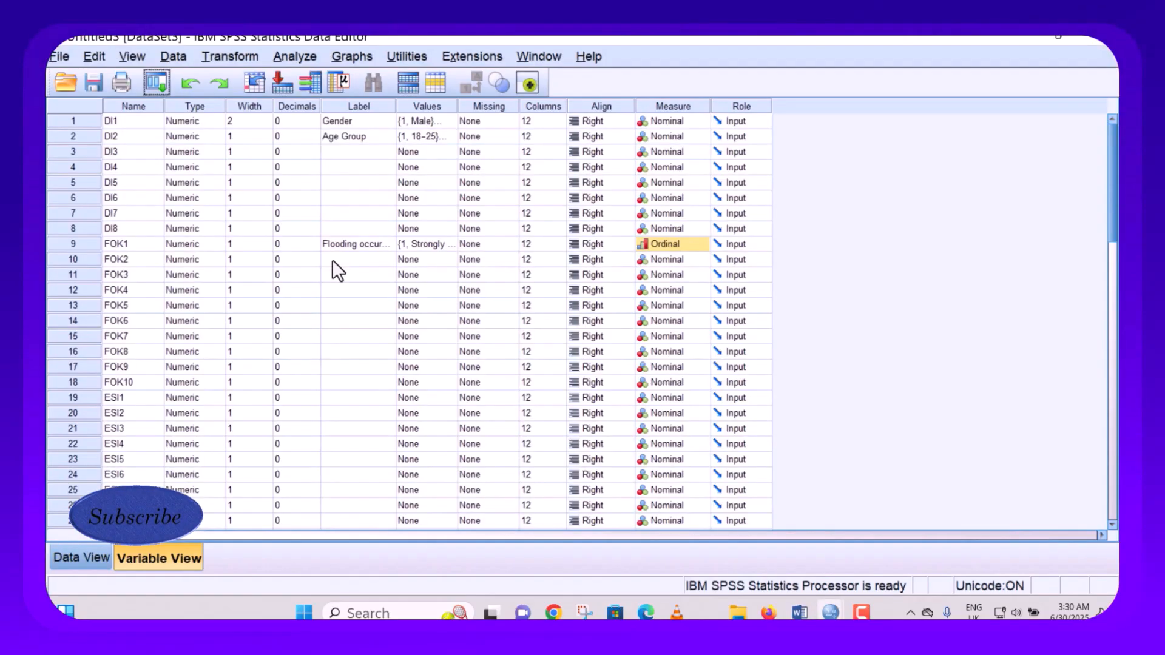
# Paste the copied statement starting "The months of" as the label of variable FOK2
pyautogui.click(333, 260)
pyautogui.hotkey('ctrl', 'v')
pyautogui.press('Tab')
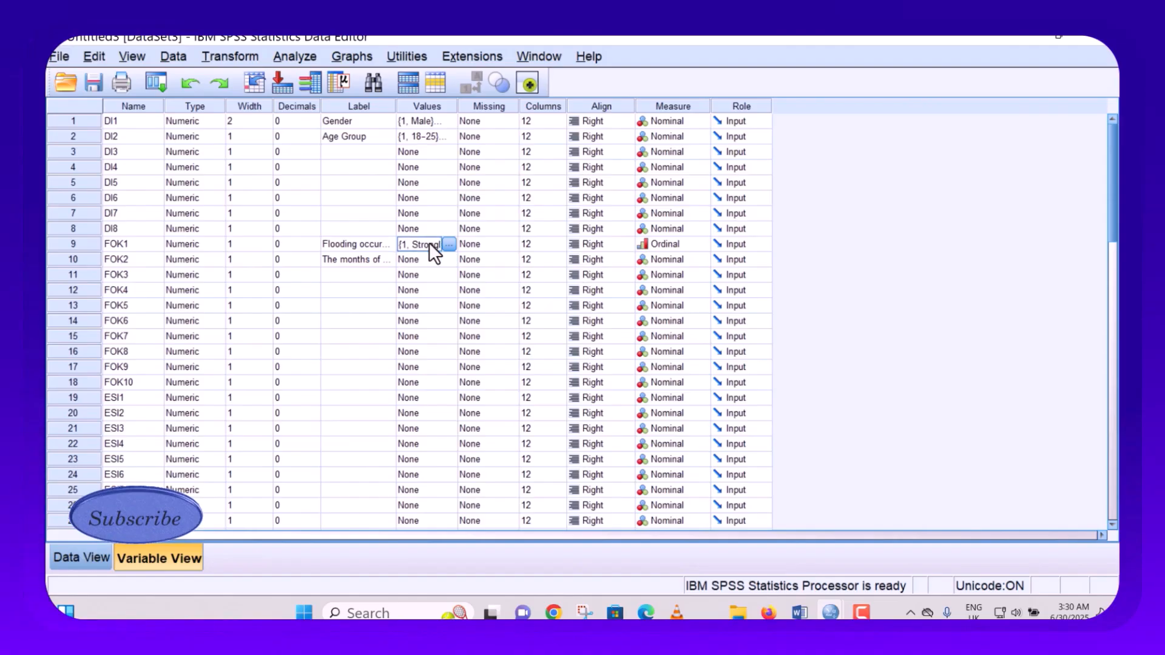
# Copy FOK1's value labels to FOK2 and set FOK2's measure to Ordinal
pyautogui.click(430, 259)
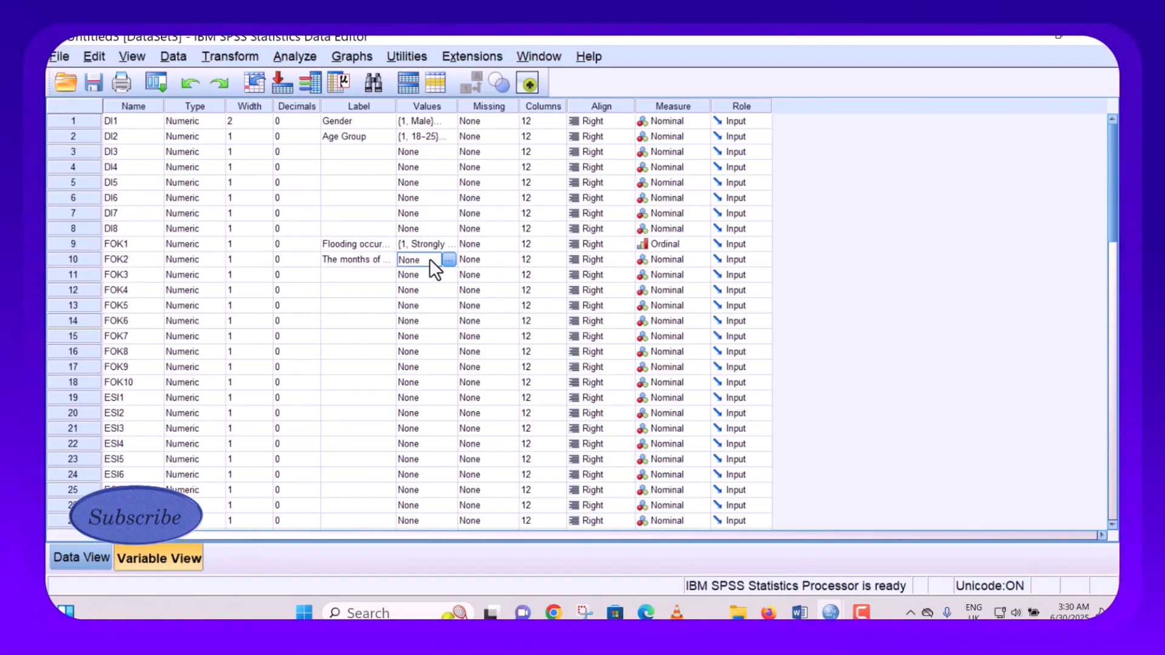
pyautogui.rightClick(430, 259)
pyautogui.click(448, 297)
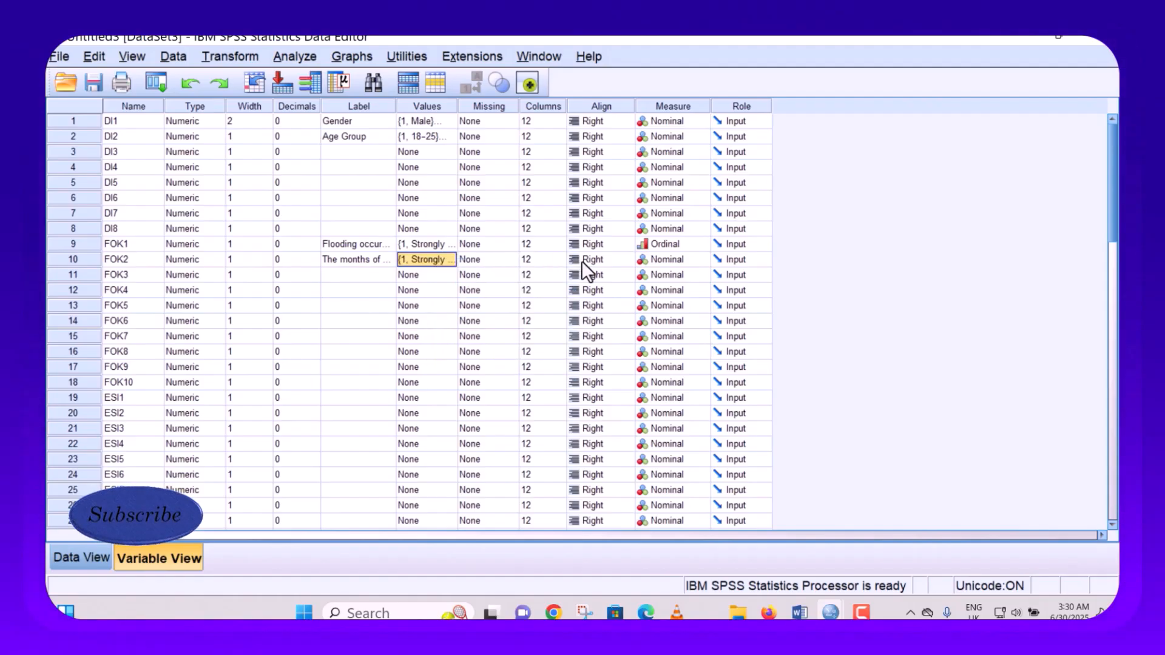
pyautogui.click(668, 258)
pyautogui.click(673, 288)
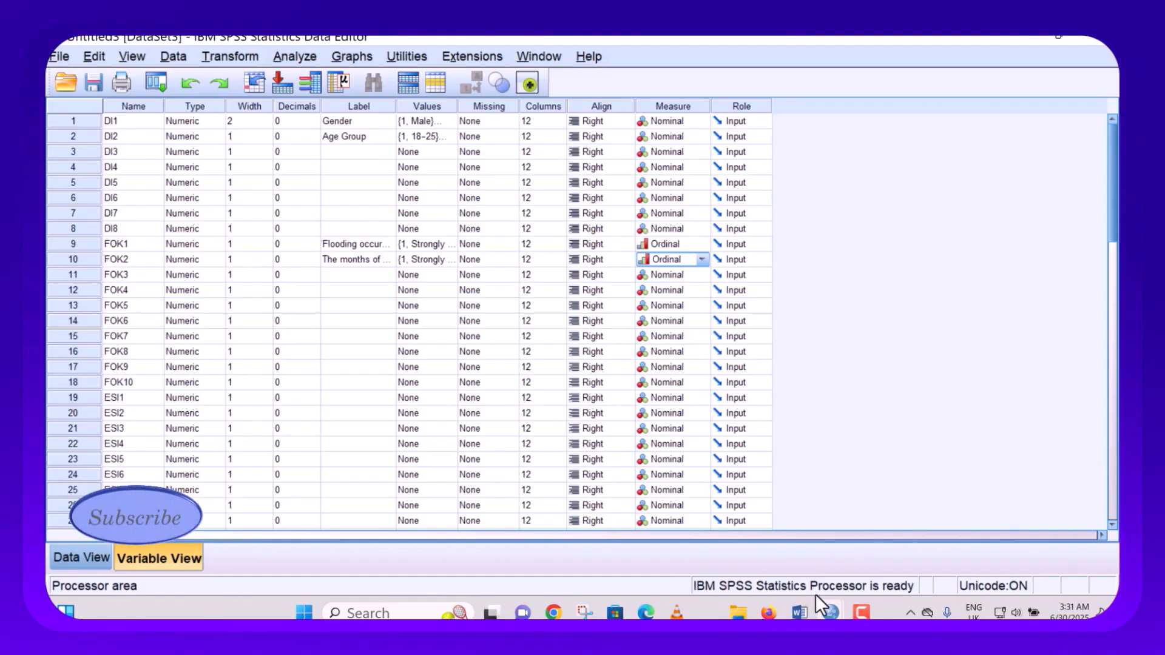
# Switch to the Asaba Socioeconomic survey.sav dataset and review the labels, values and measures of its completed variables
pyautogui.moveTo(778, 608)
pyautogui.click(742, 613)
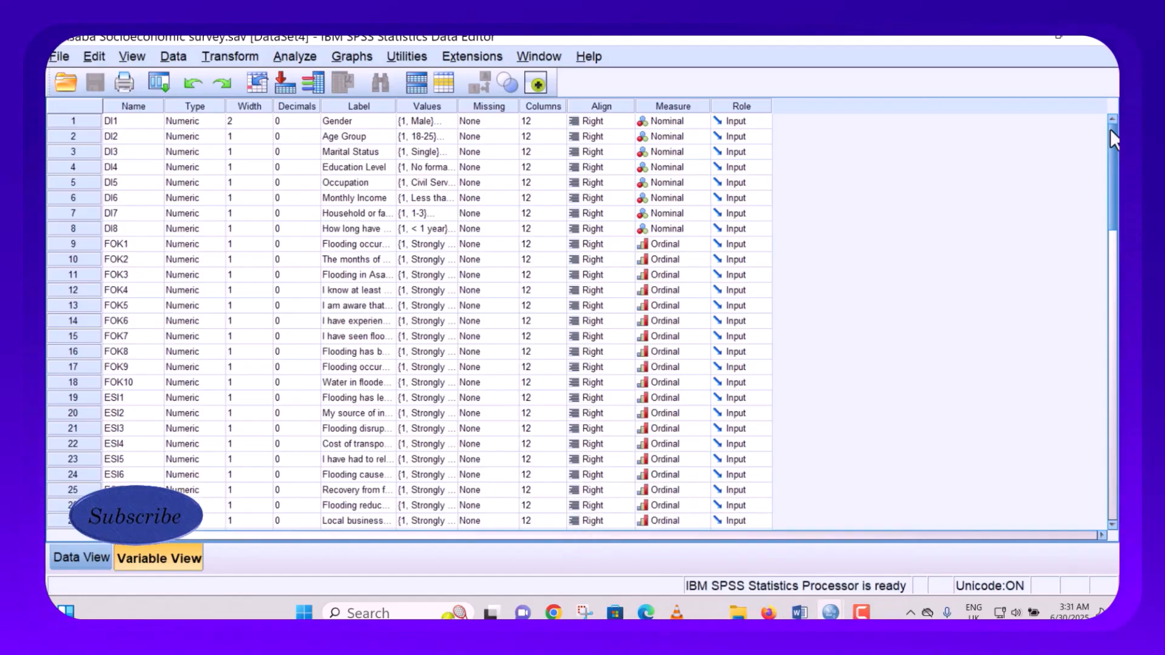
pyautogui.moveTo(1110, 129); pyautogui.dragTo(1082, 150)
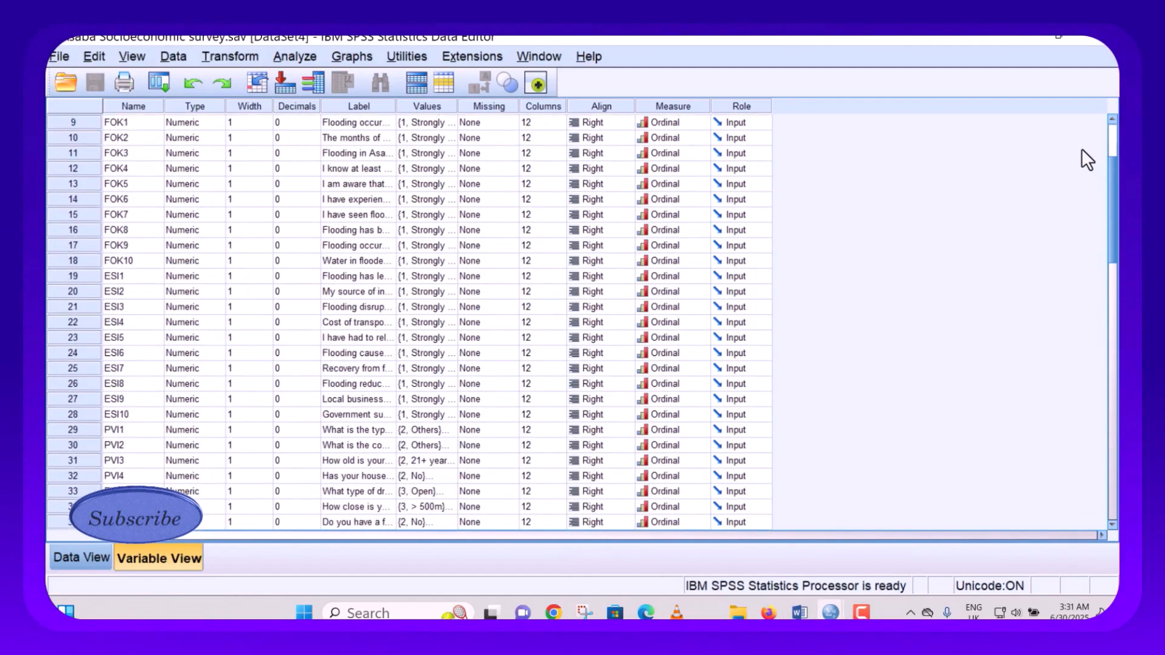
pyautogui.scroll(3, 1081, 148)
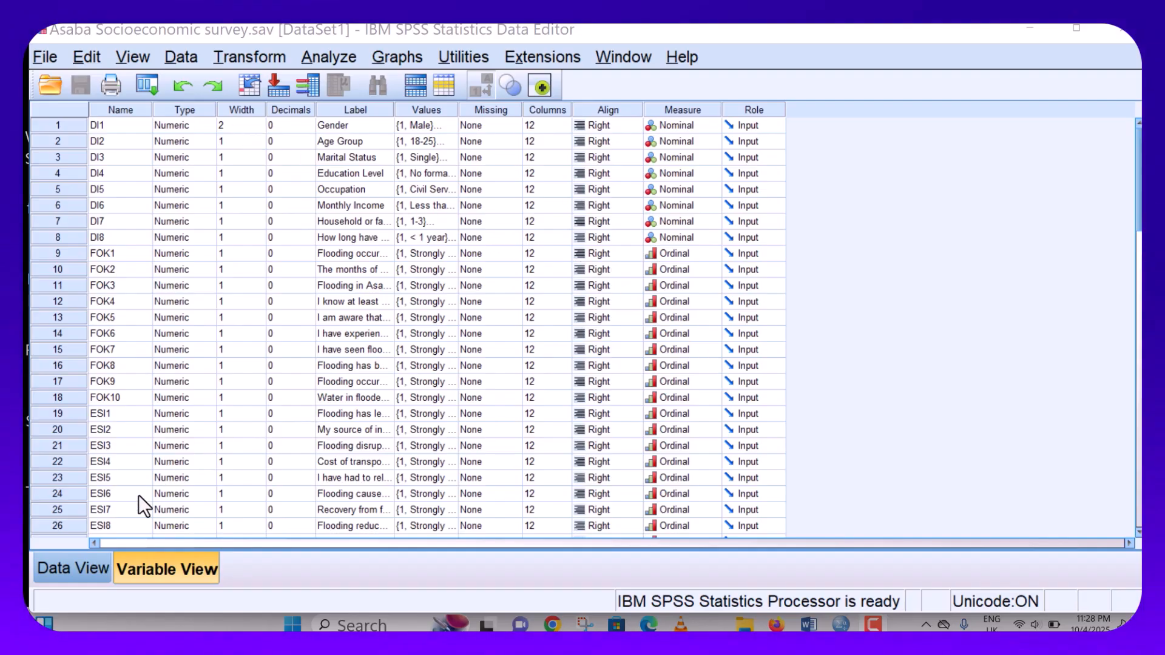
# Show the survey's case data and enter Male for DI1 in row 504
pyautogui.click(68, 567)
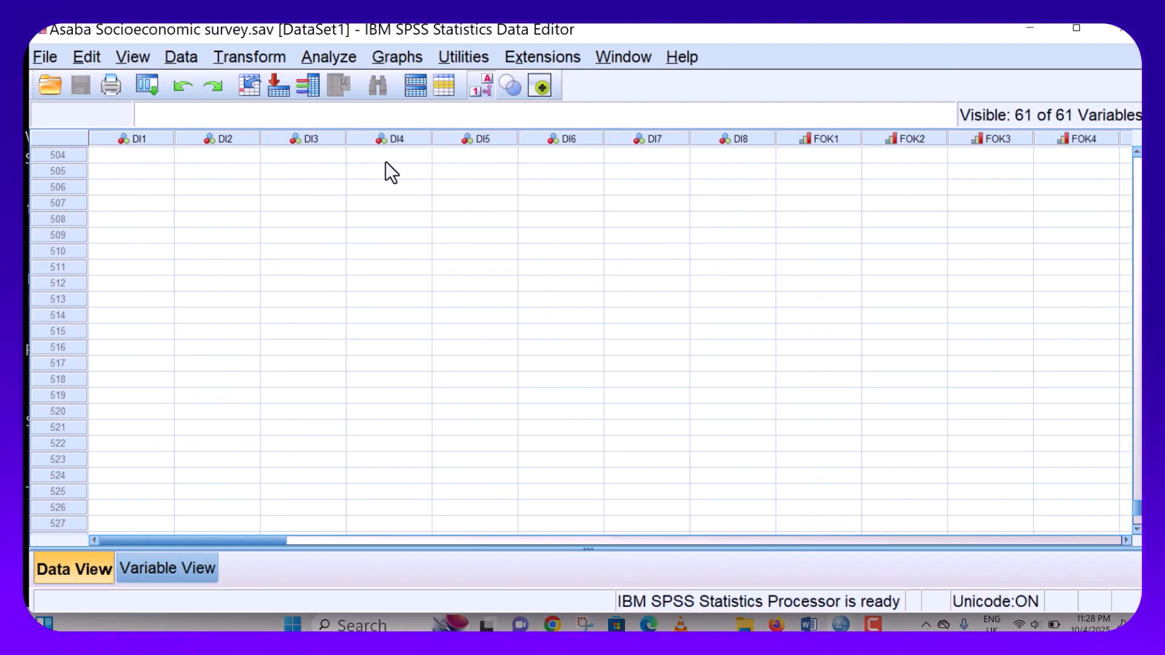
pyautogui.click(168, 159)
pyautogui.click(169, 159)
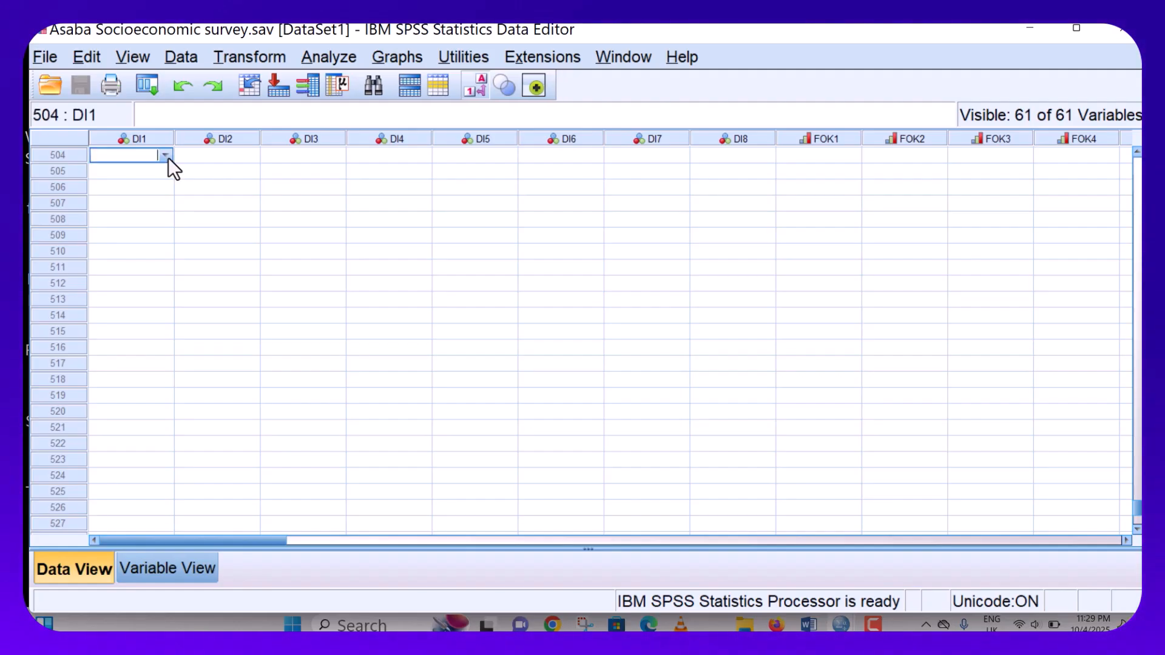
pyautogui.click(169, 159)
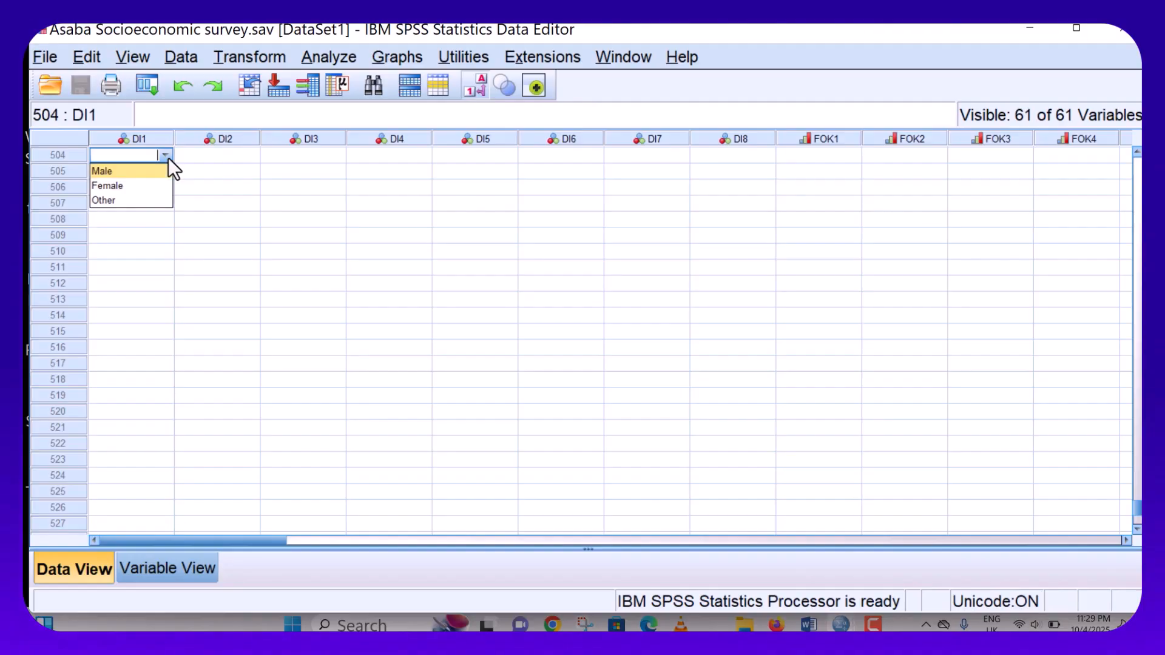
pyautogui.click(125, 171)
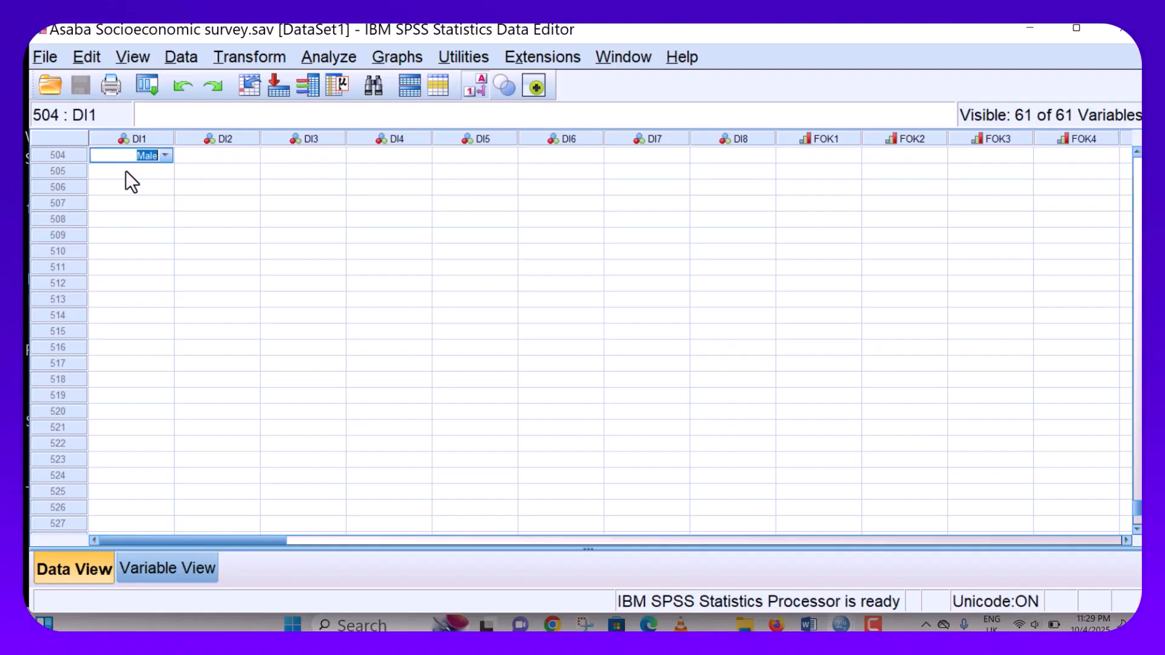
# In row 504, choose 26-35 for DI2 and Single for DI3
pyautogui.click(252, 155)
pyautogui.click(252, 156)
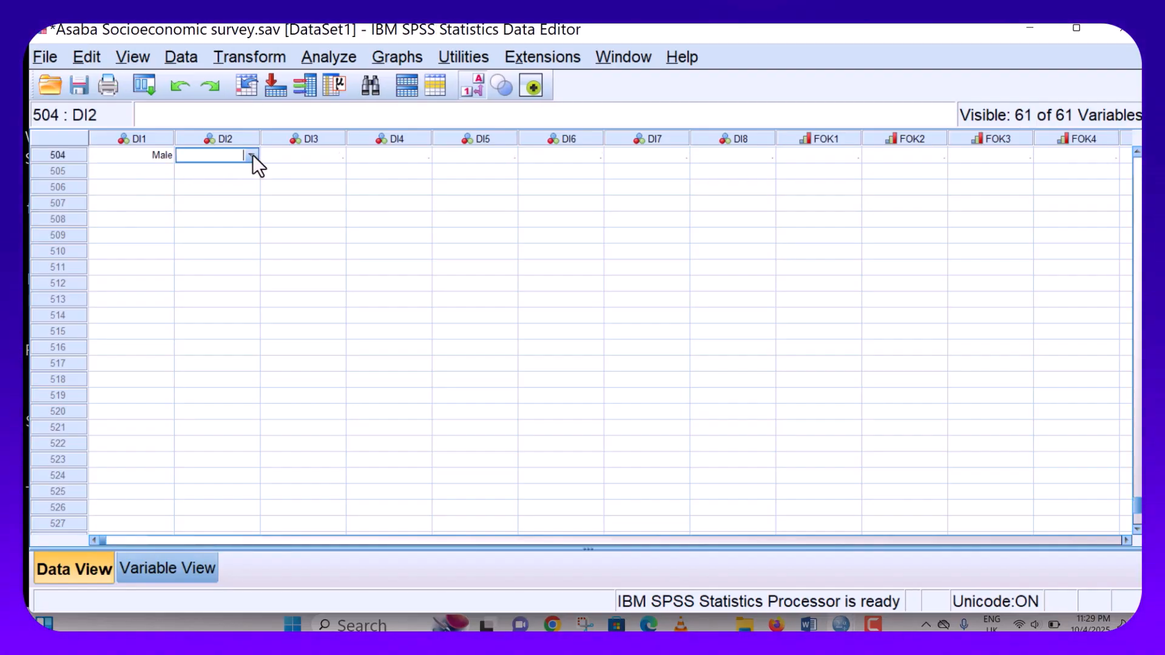
pyautogui.click(251, 156)
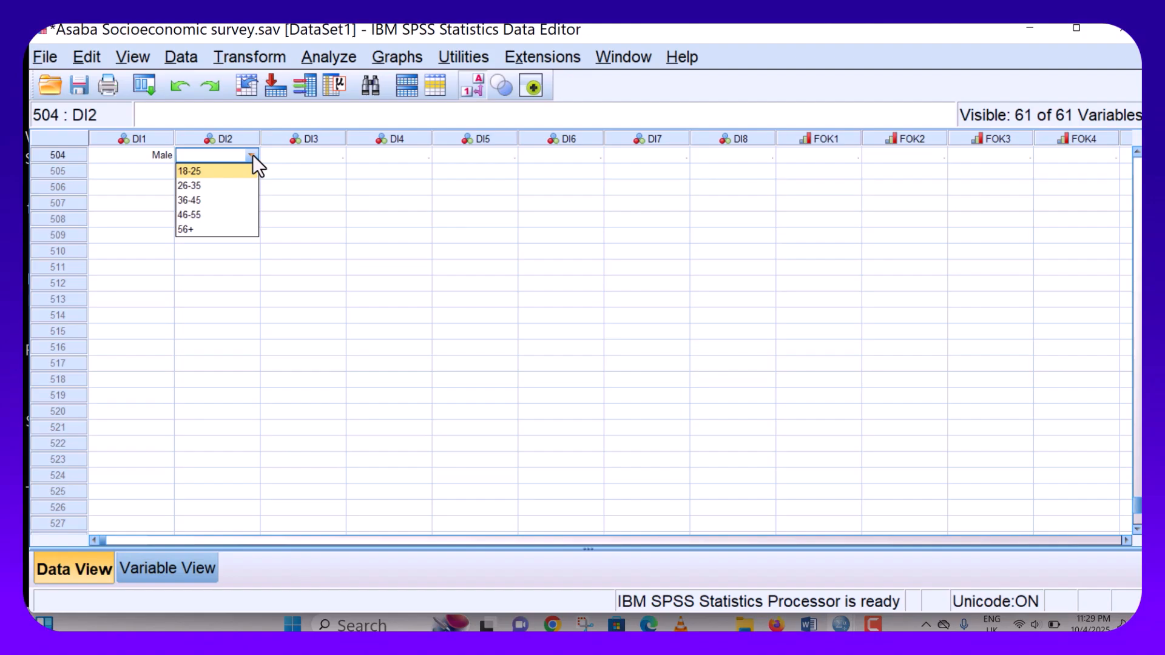
pyautogui.click(223, 187)
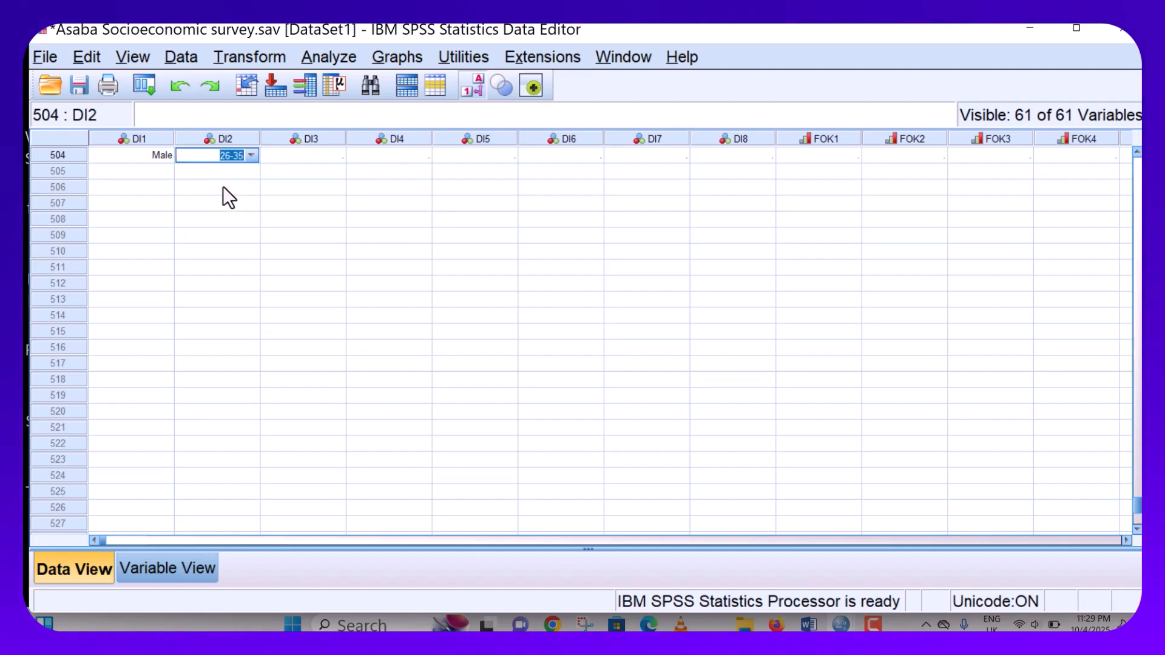
pyautogui.click(340, 156)
pyautogui.click(340, 155)
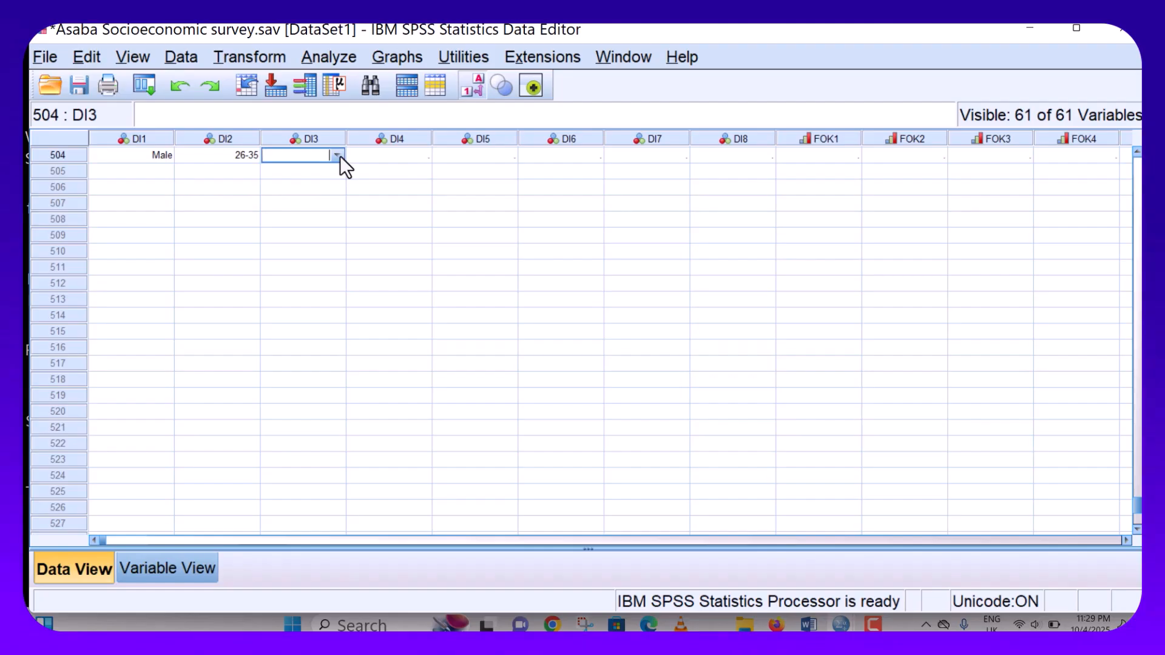
pyautogui.click(338, 156)
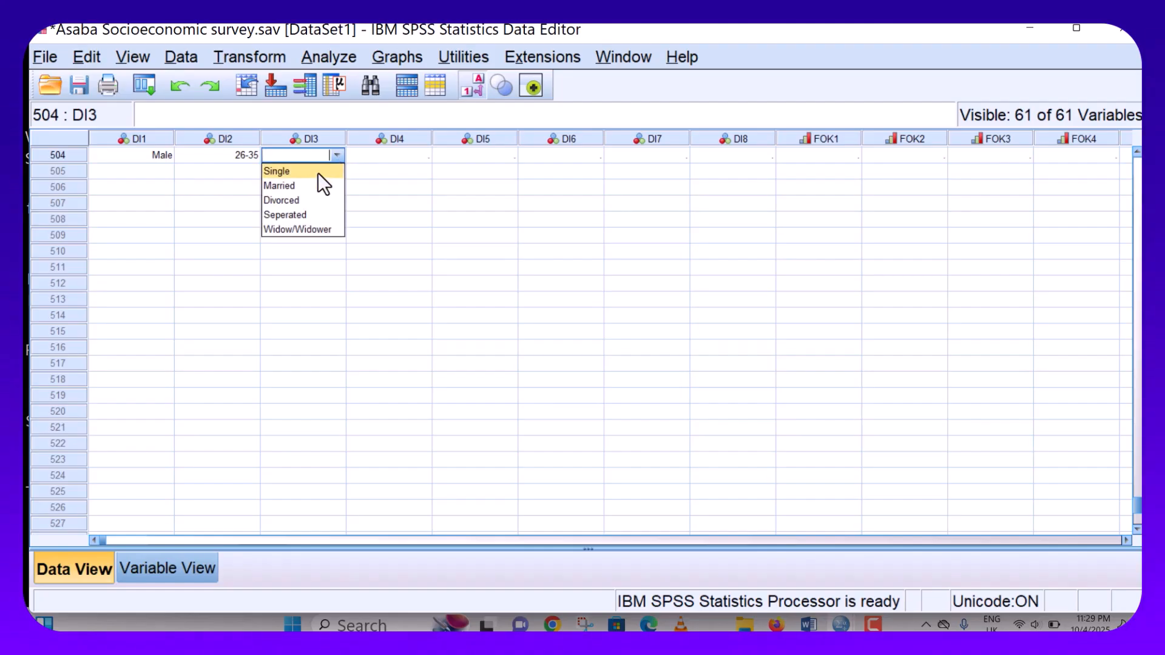
pyautogui.click(318, 172)
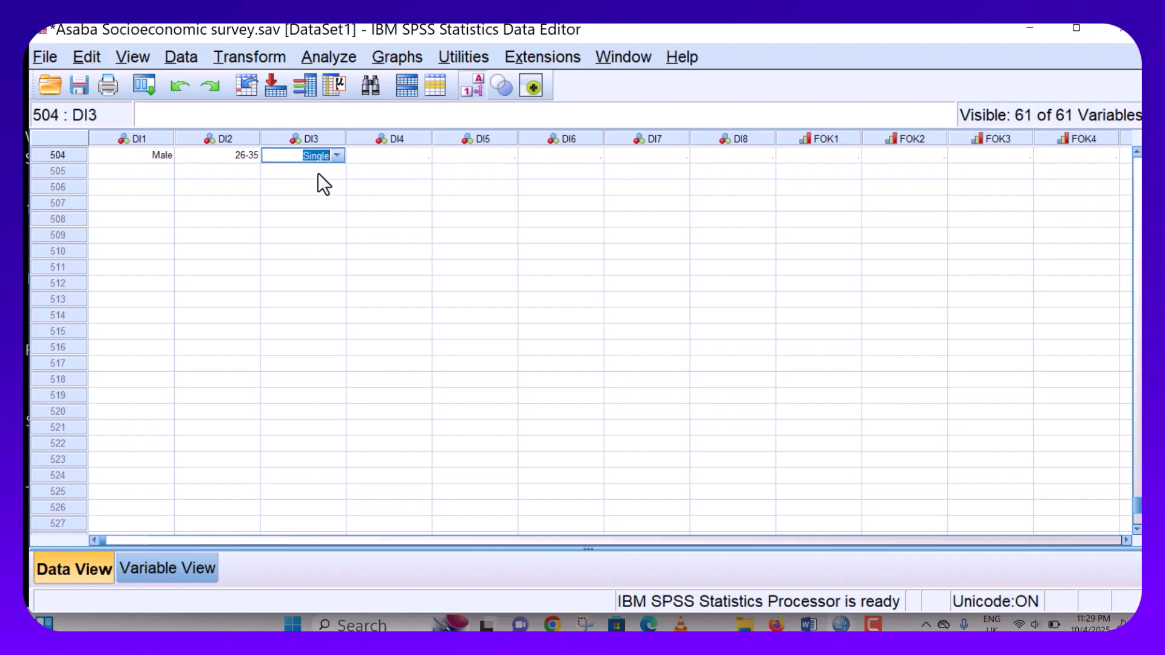
# In row 504, choose Secondary for DI4 and Artisan for DI5
pyautogui.click(428, 155)
pyautogui.click(428, 155)
pyautogui.click(427, 155)
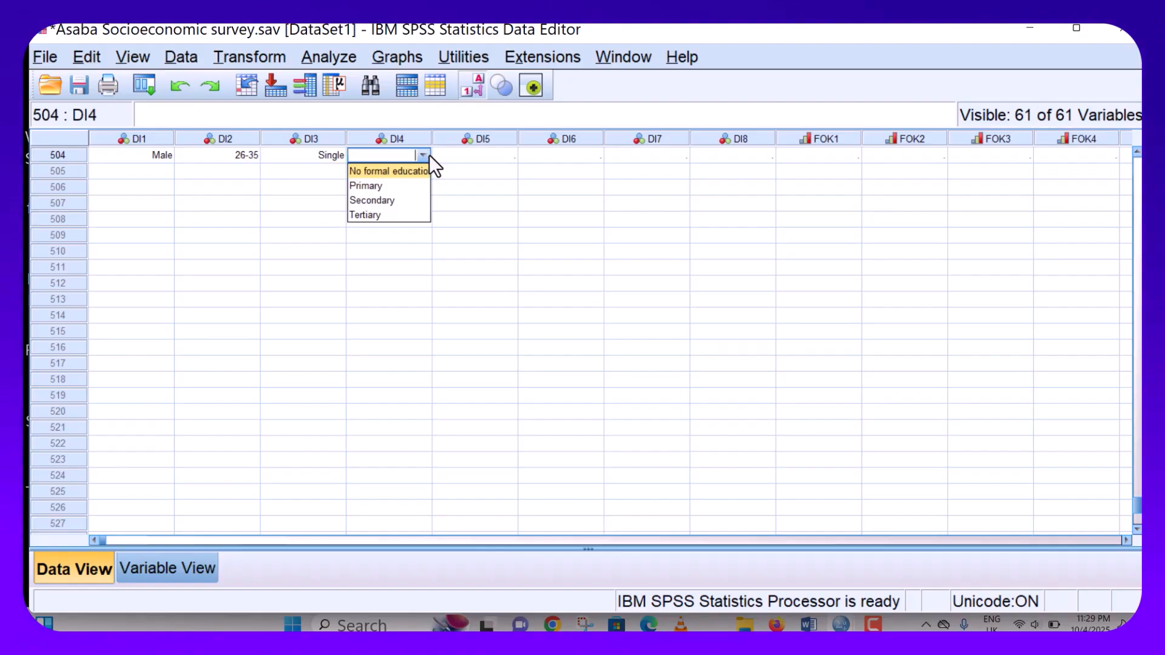
pyautogui.click(388, 200)
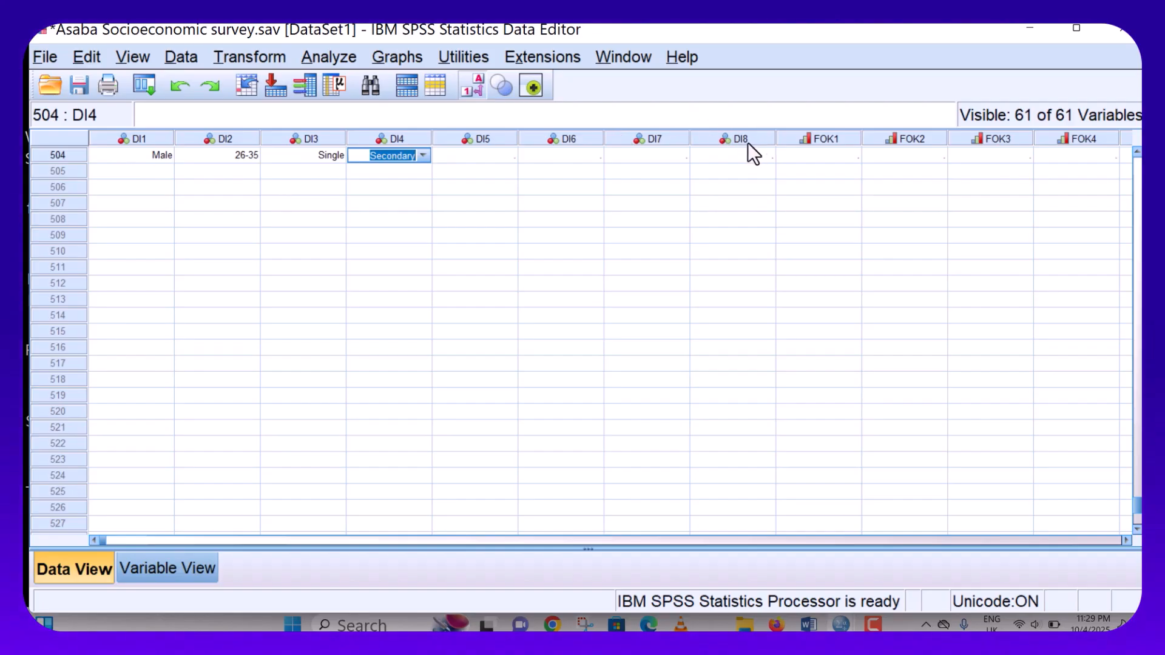
pyautogui.click(510, 155)
pyautogui.click(509, 156)
pyautogui.click(510, 155)
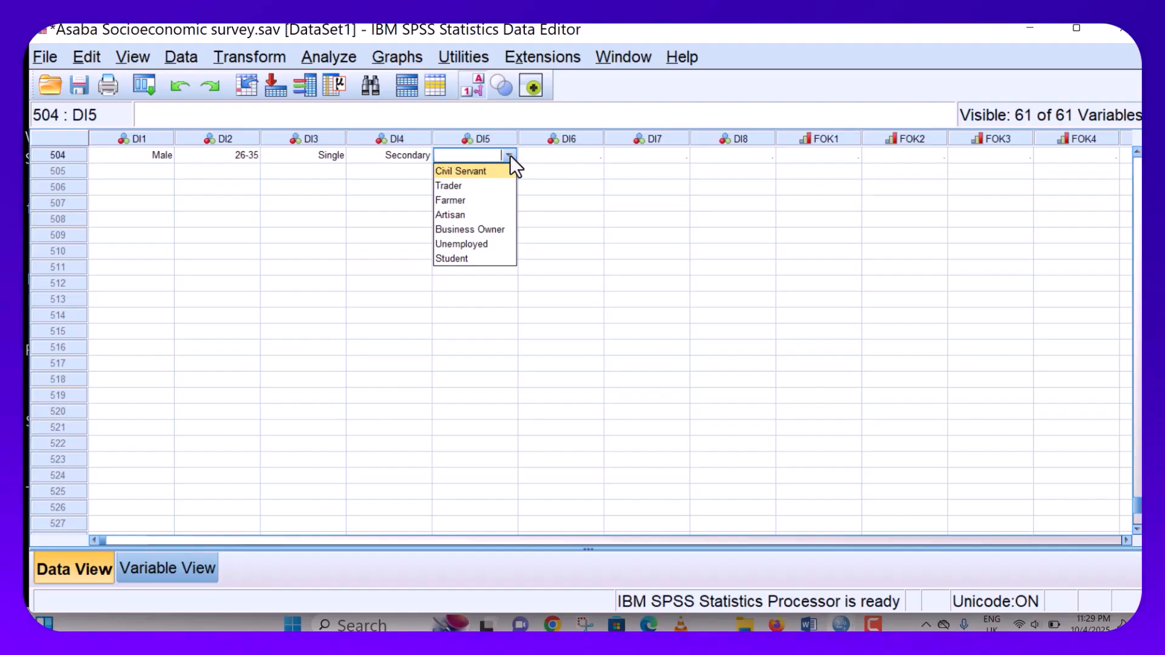
pyautogui.click(472, 214)
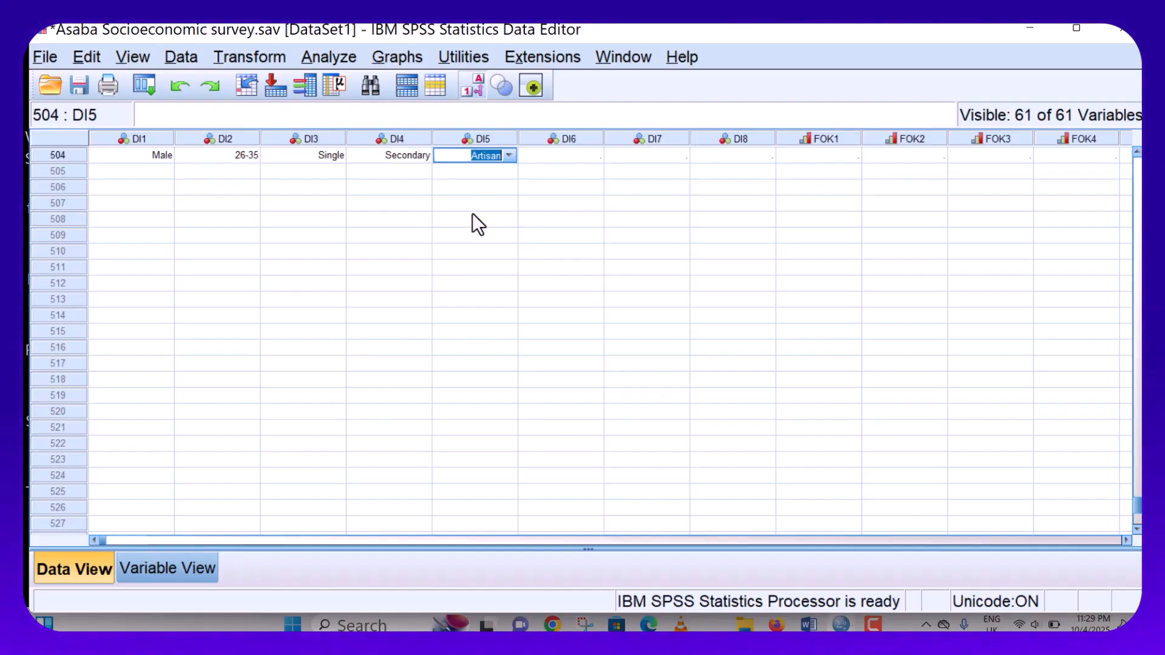
# In row 504, choose 60,000-100,000 for DI6 and 4-6 for DI7
pyautogui.click(602, 154)
pyautogui.click(602, 154)
pyautogui.click(602, 154)
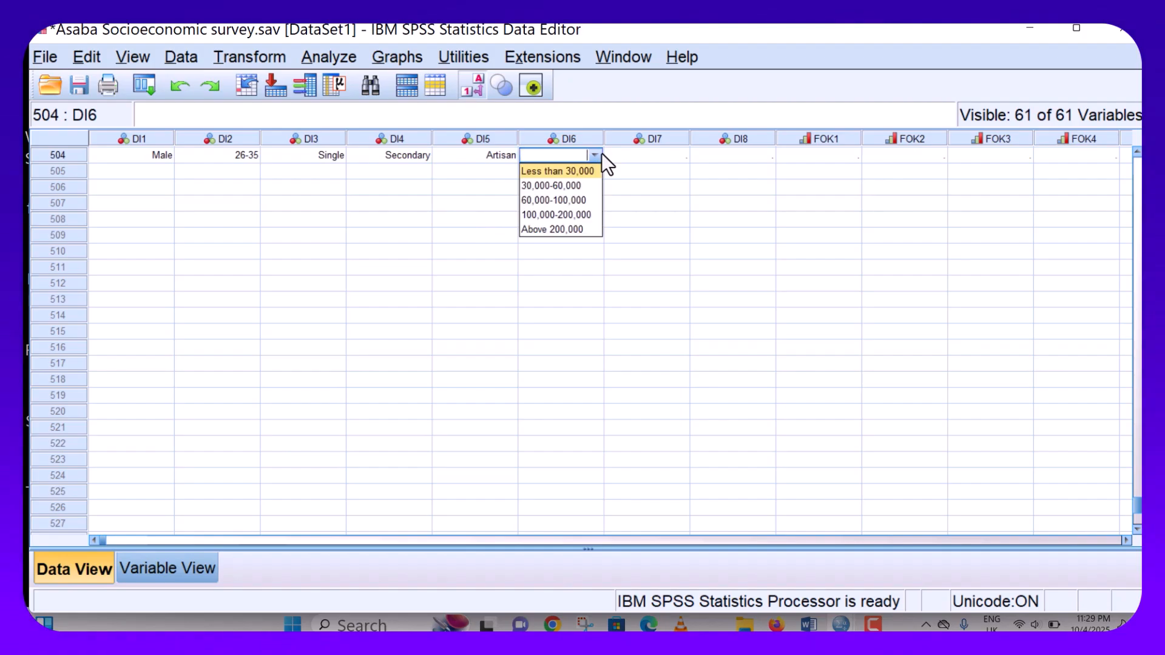
pyautogui.click(564, 198)
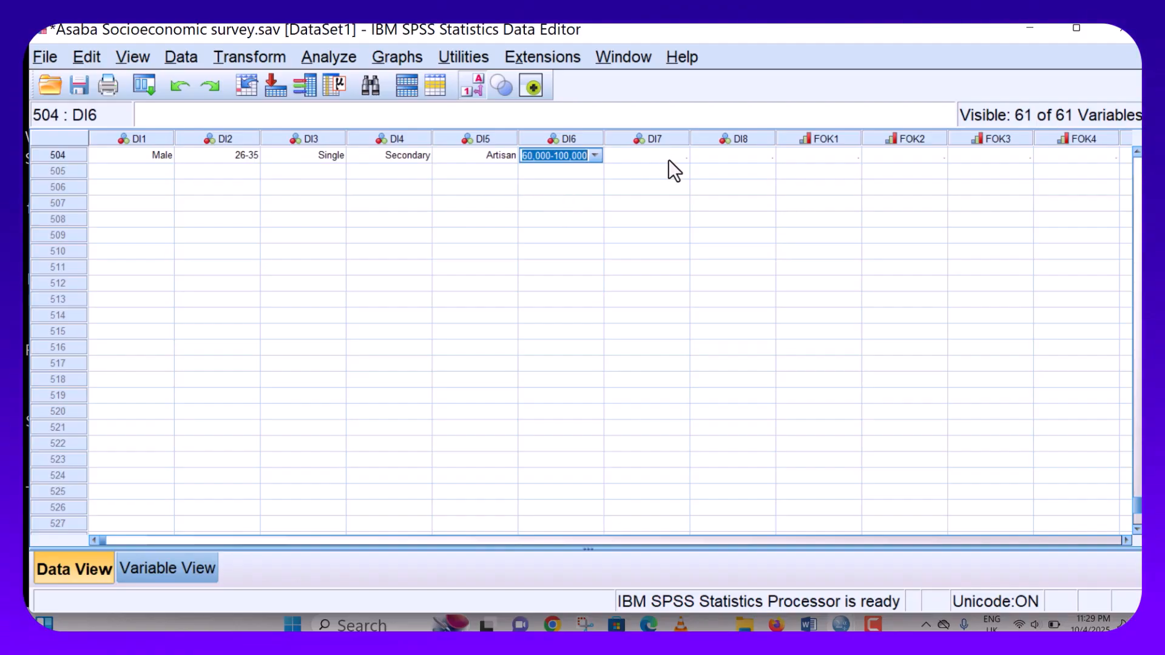
pyautogui.click(684, 155)
pyautogui.click(683, 155)
pyautogui.click(684, 155)
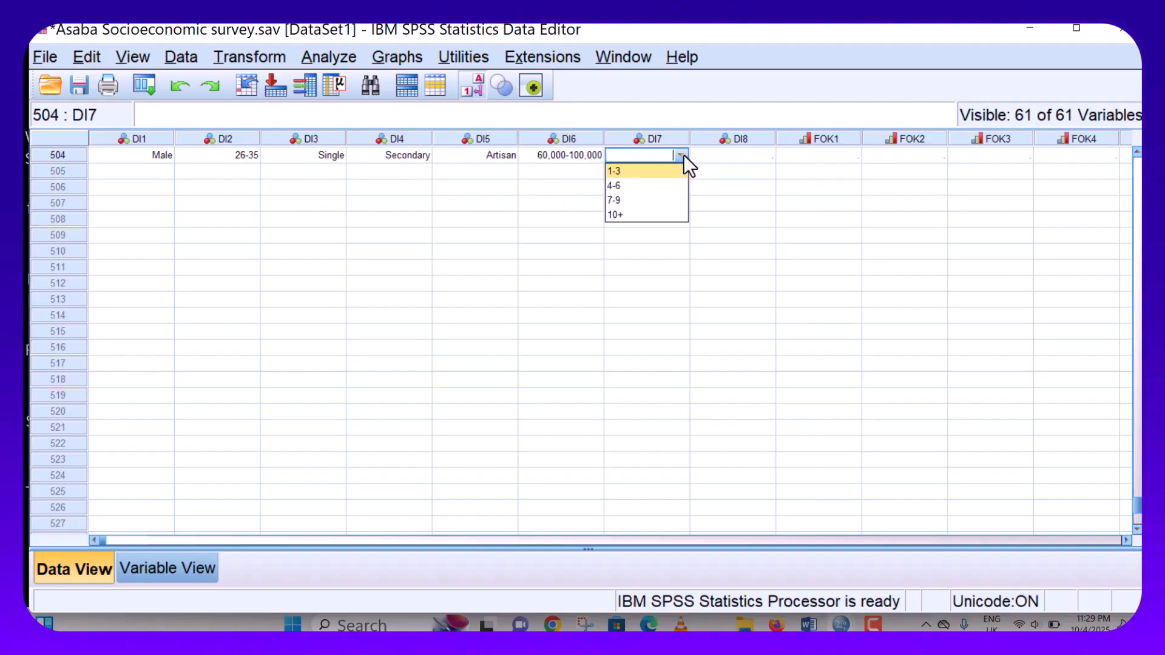
pyautogui.click(642, 186)
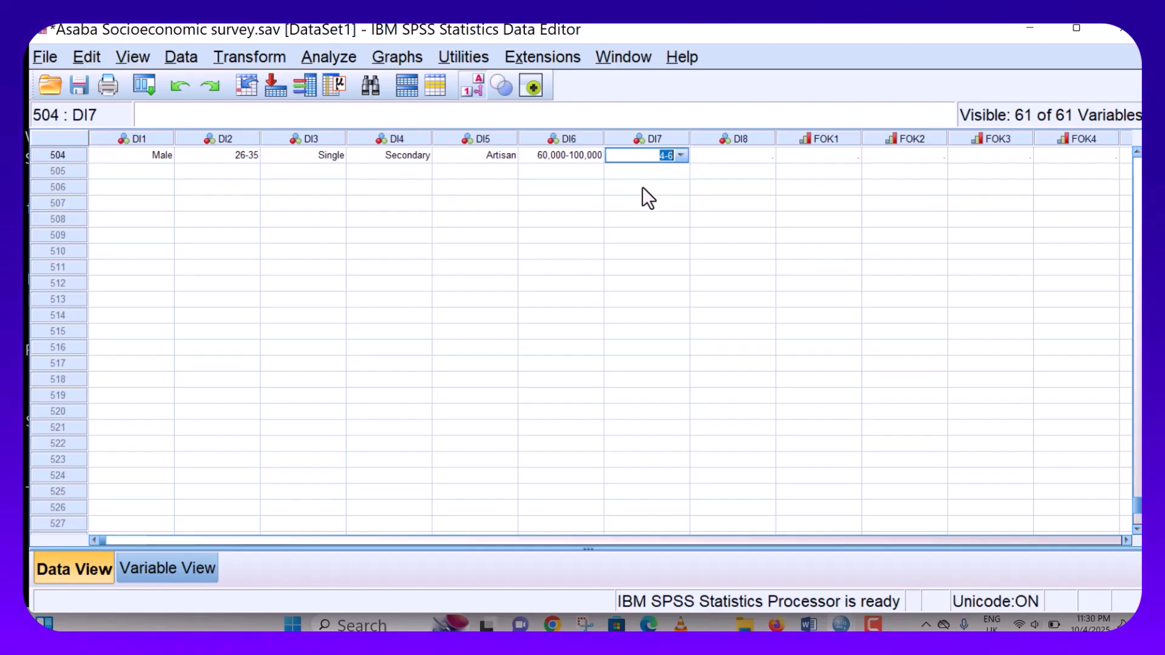
# In row 504, choose 10+ years for DI8 and Strongly Agree for FOK1
pyautogui.click(763, 153)
pyautogui.click(763, 152)
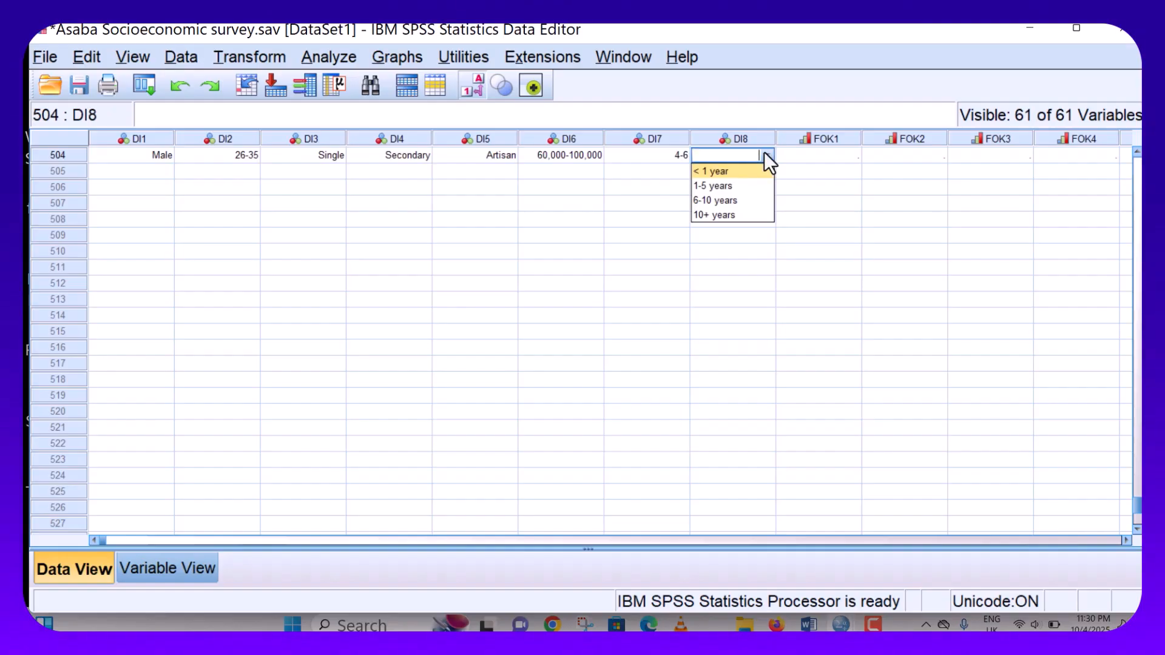
pyautogui.click(719, 214)
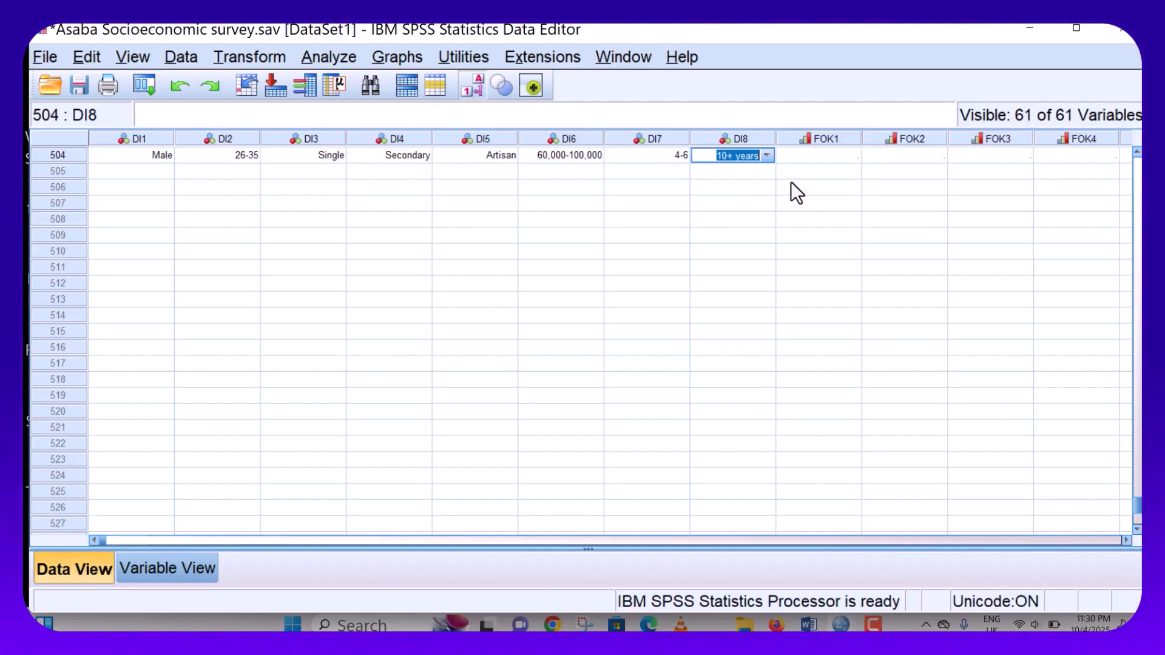
pyautogui.click(855, 157)
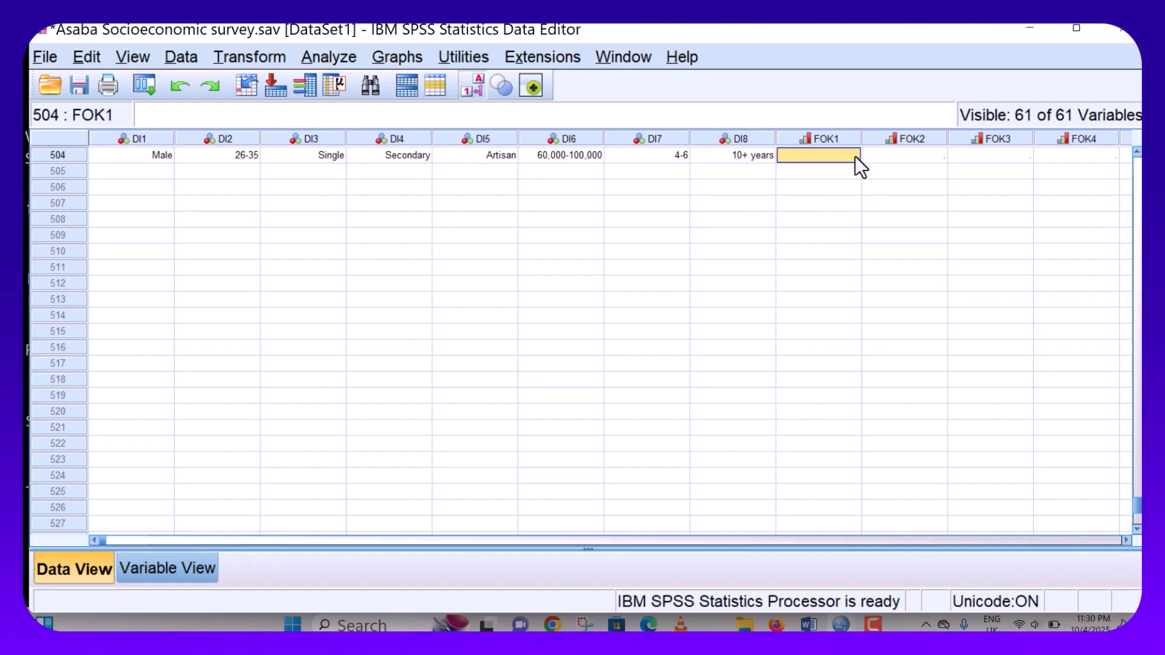
pyautogui.click(853, 156)
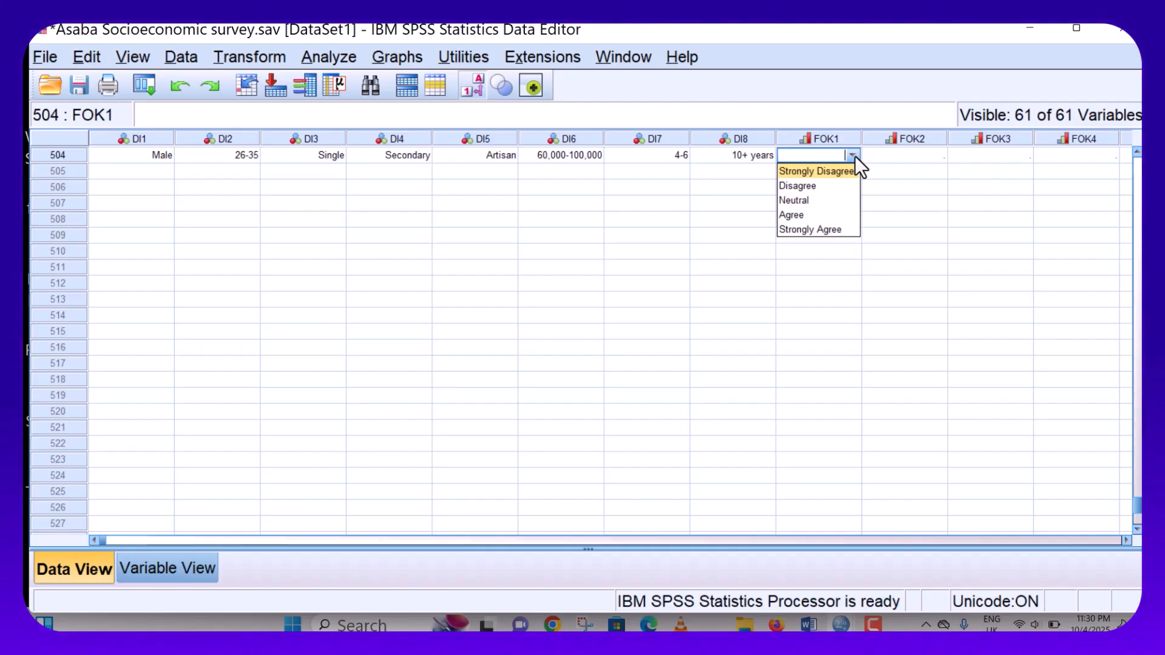
pyautogui.click(798, 230)
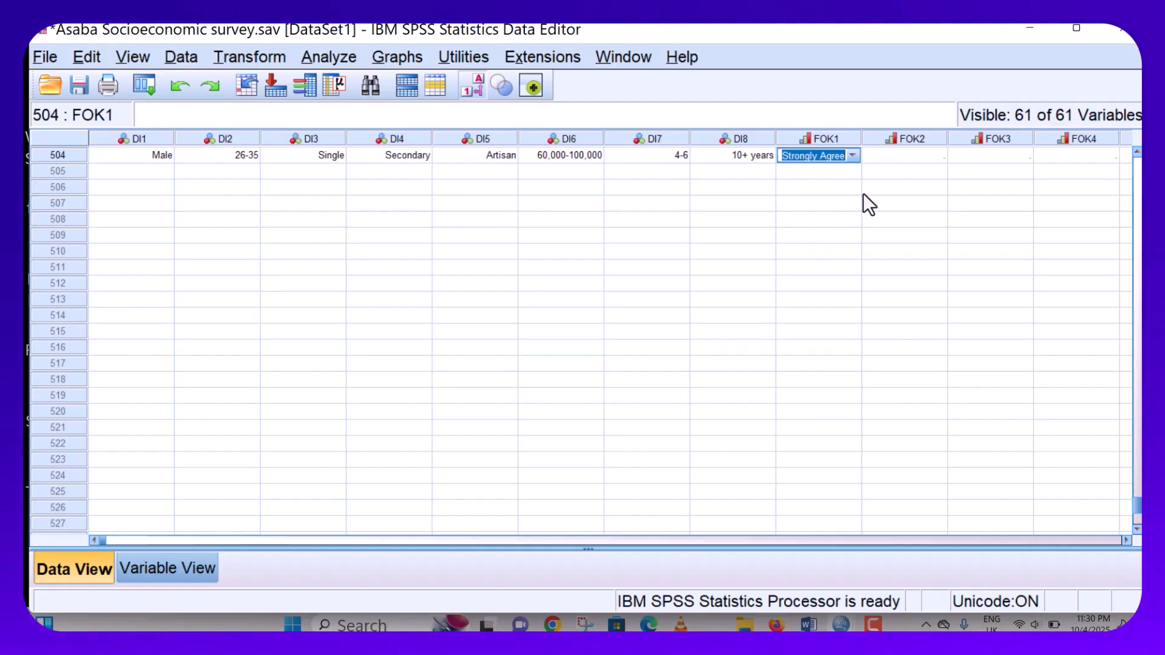
# In row 504, choose Agree for FOK2 and Strongly Agree for FOK3, and move on to DI1 in row 505
pyautogui.click(939, 156)
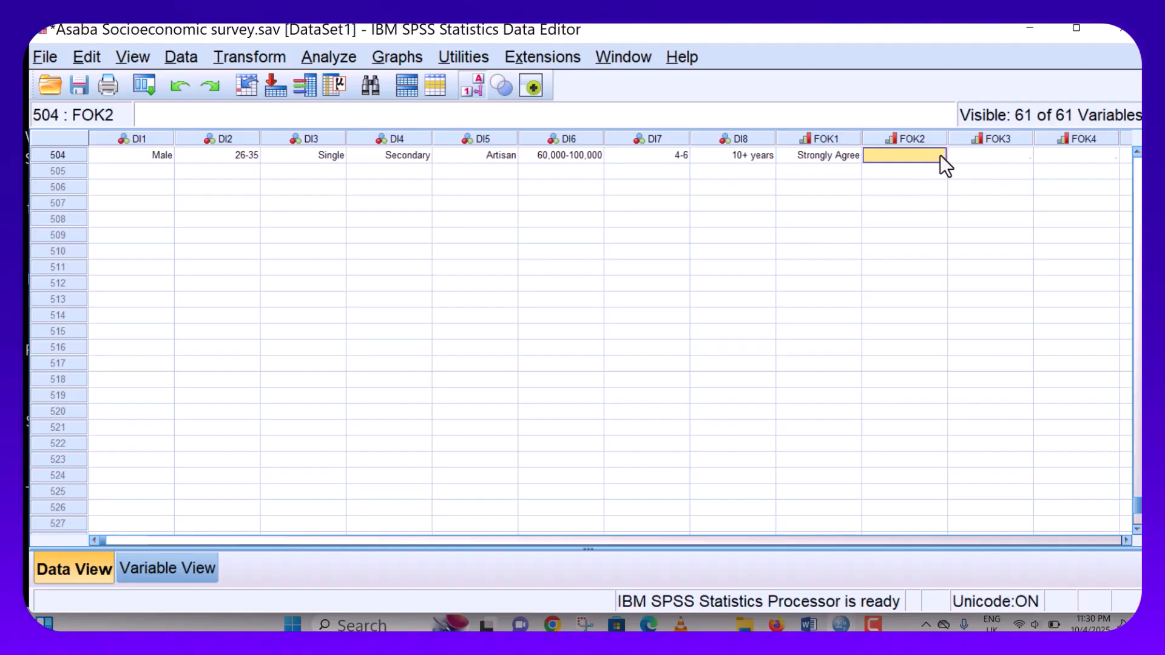
pyautogui.click(939, 156)
pyautogui.click(939, 156)
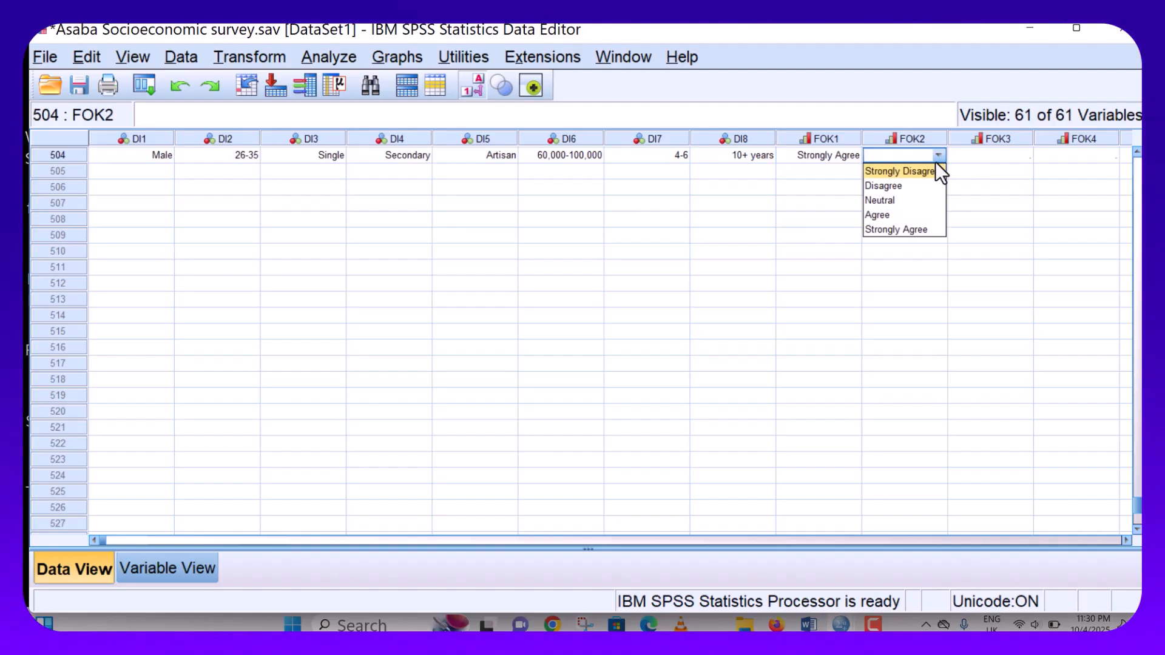
pyautogui.click(887, 216)
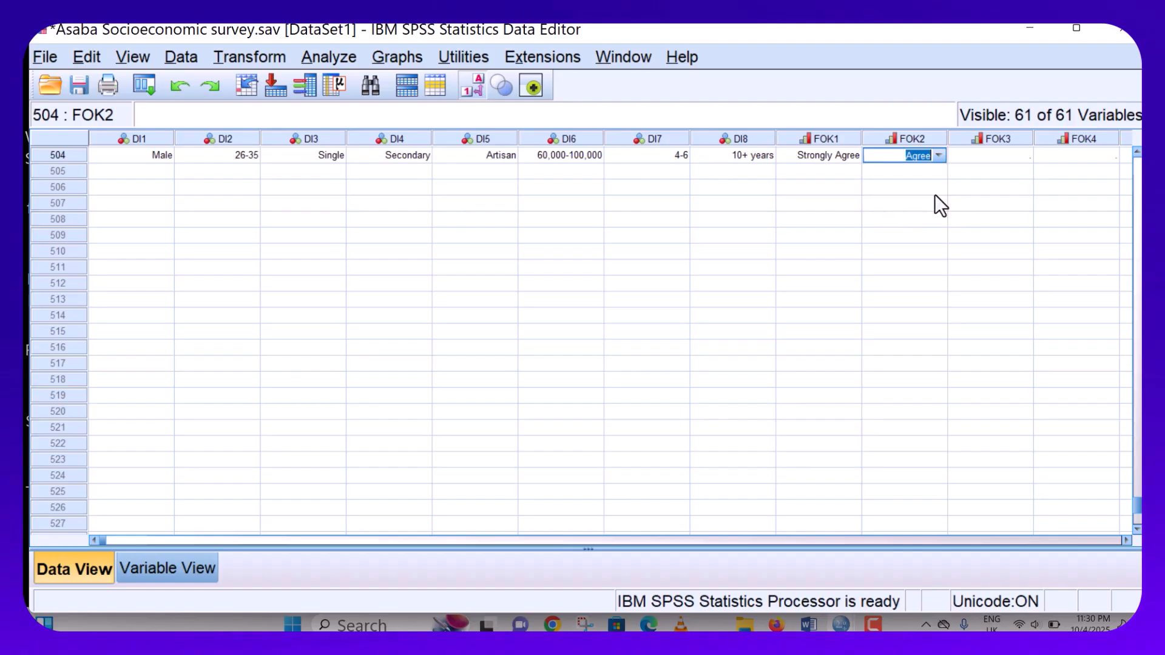
pyautogui.click(1024, 155)
pyautogui.click(1024, 156)
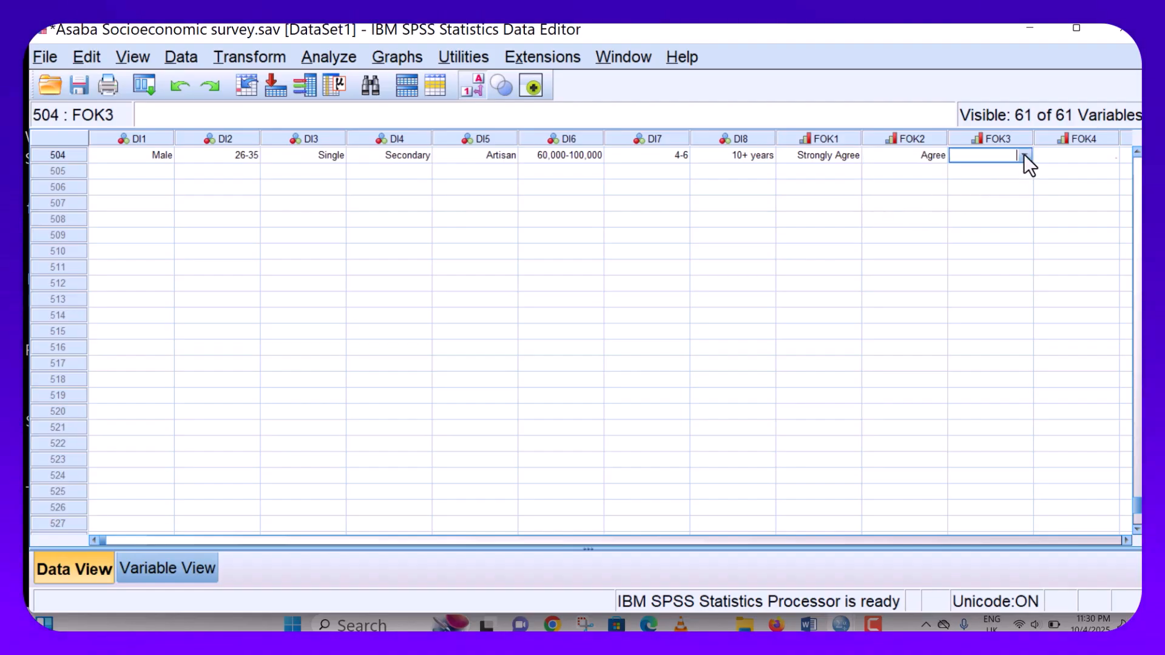
pyautogui.click(1024, 155)
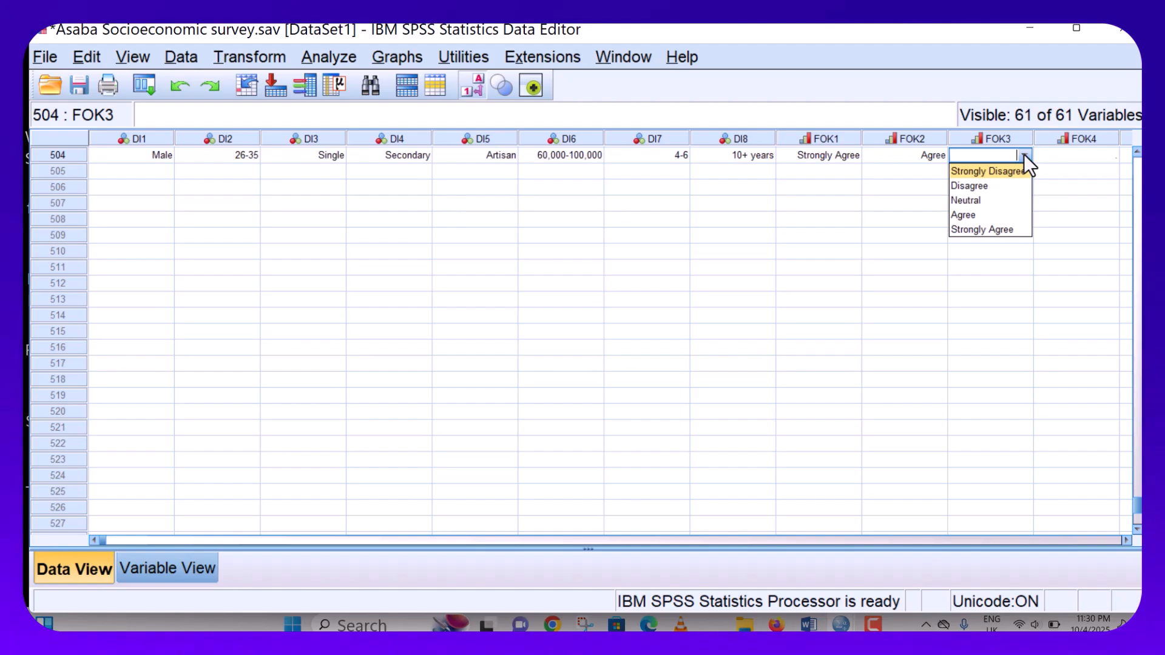
pyautogui.click(998, 231)
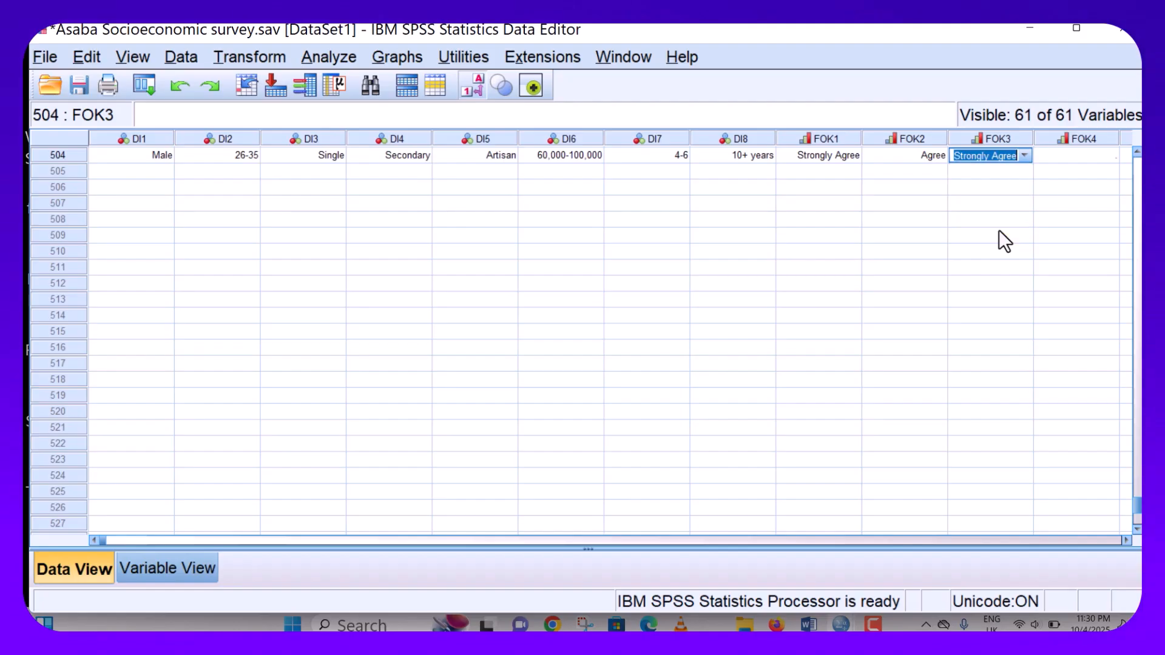
pyautogui.press('Tab')
pyautogui.press('Tab')
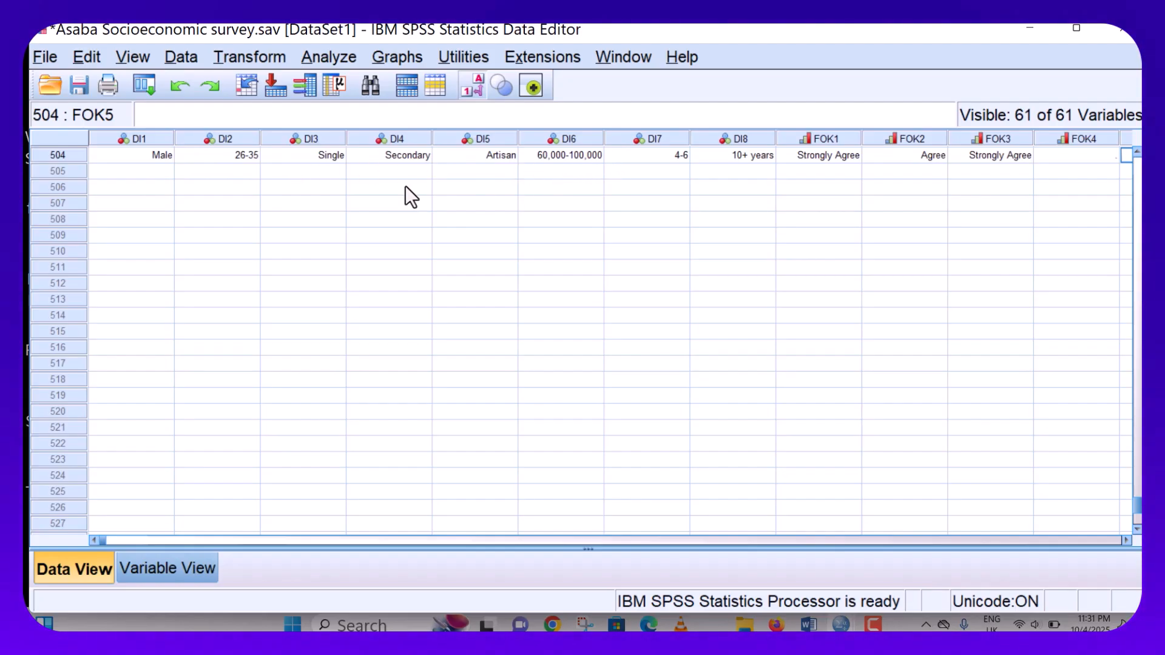
pyautogui.click(110, 172)
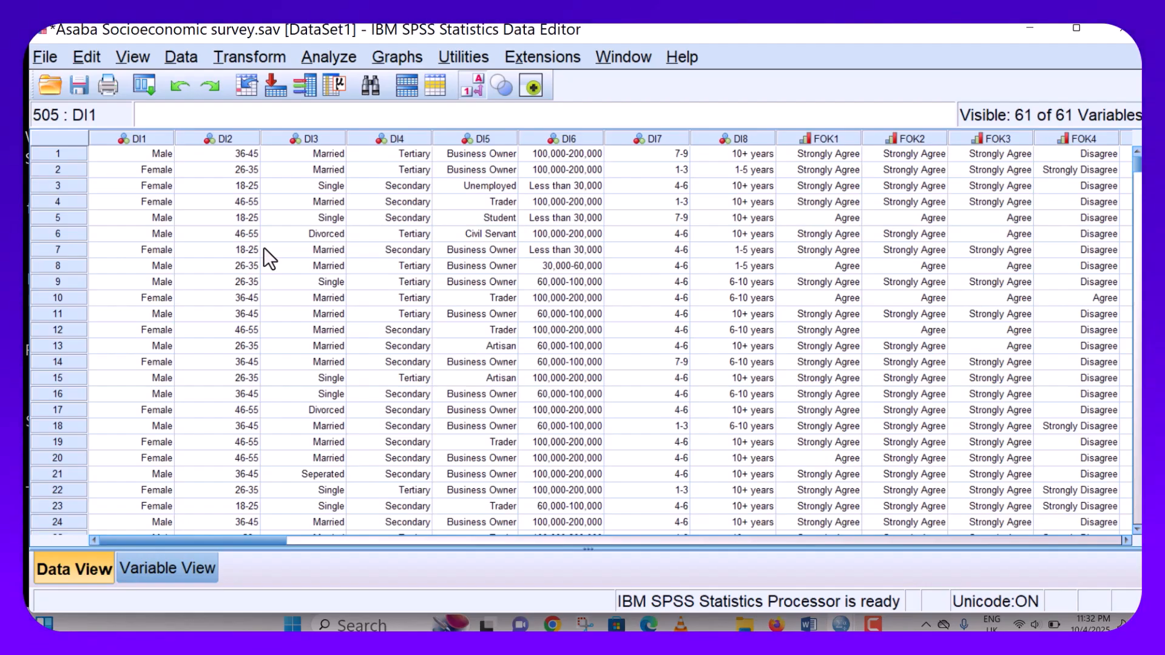
# Compare the survey responses as numeric codes and as value labels, ending with the value labels displayed
pyautogui.click(476, 86)
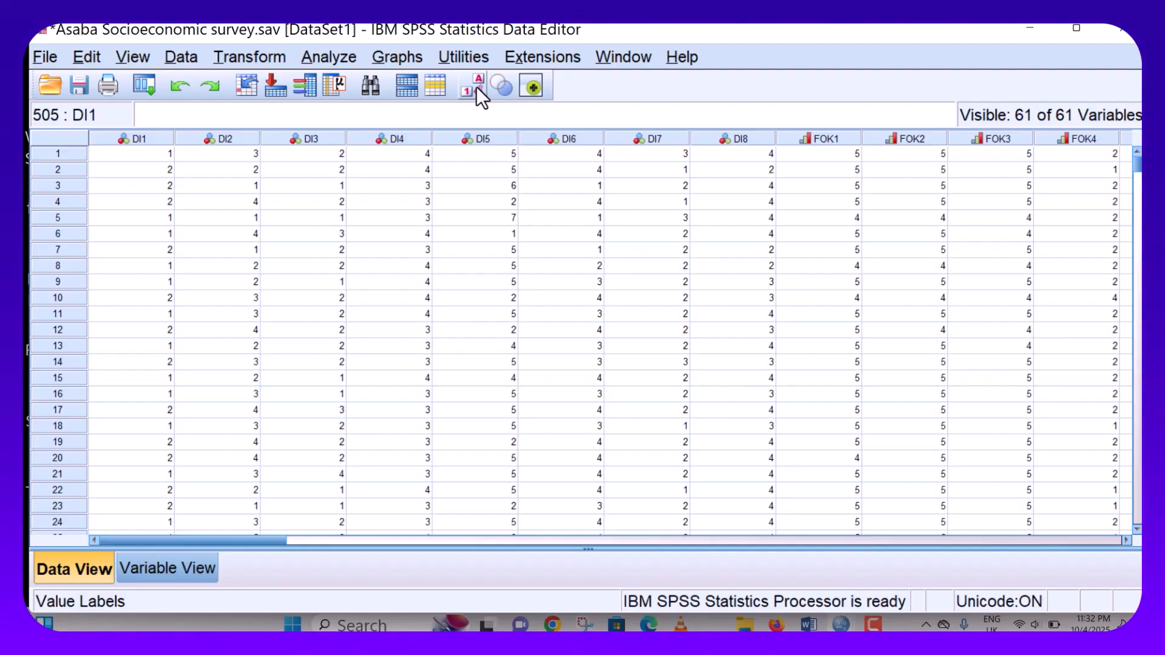
pyautogui.click(476, 86)
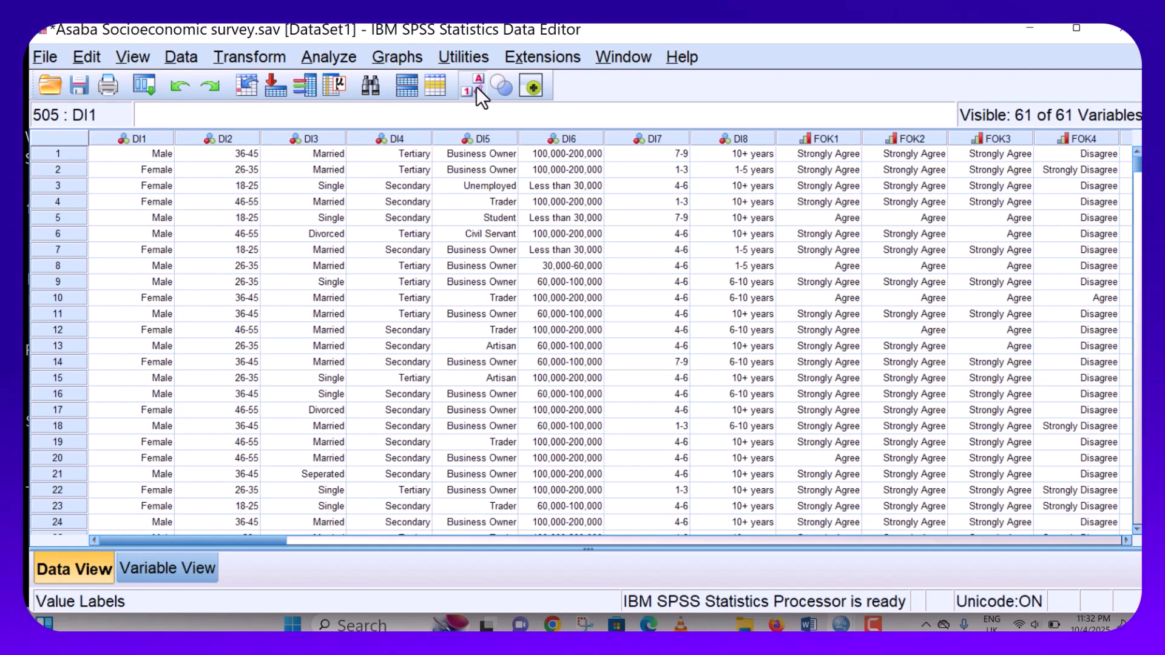
pyautogui.click(476, 86)
pyautogui.click(475, 86)
pyautogui.click(476, 86)
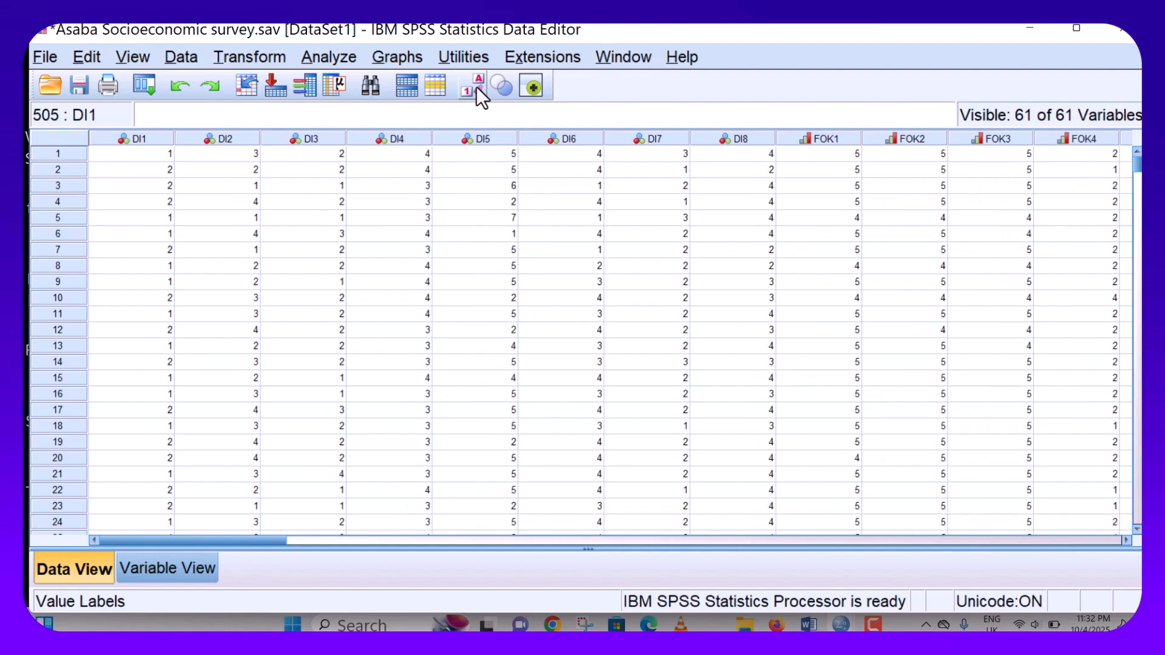
pyautogui.click(476, 87)
pyautogui.click(476, 86)
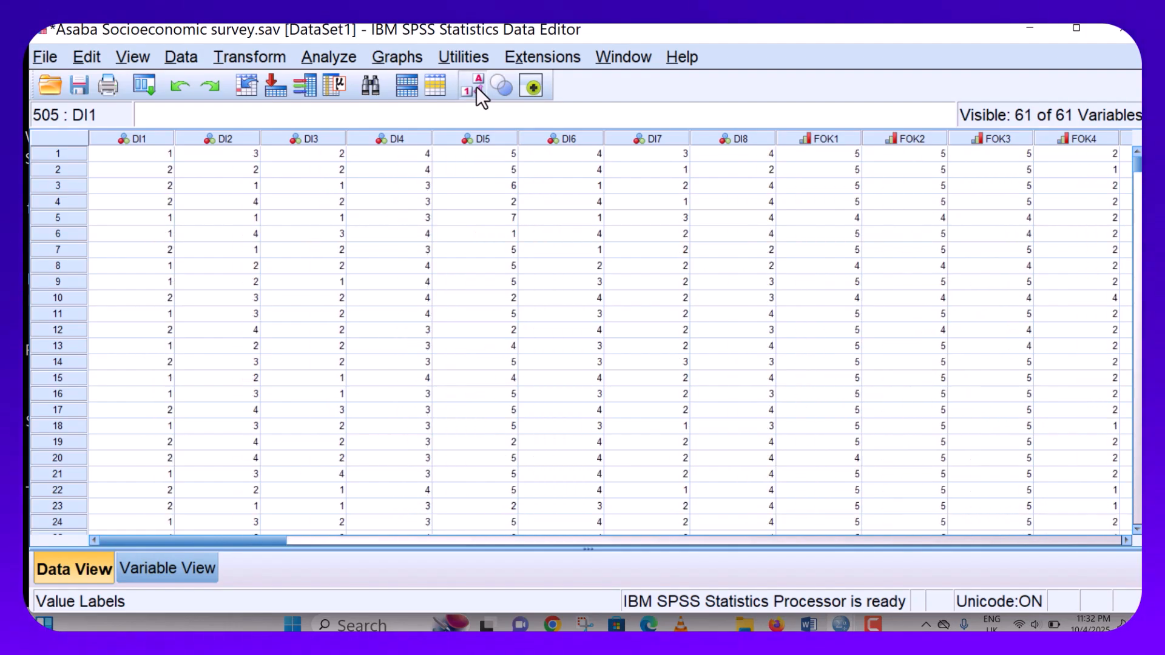
pyautogui.click(475, 86)
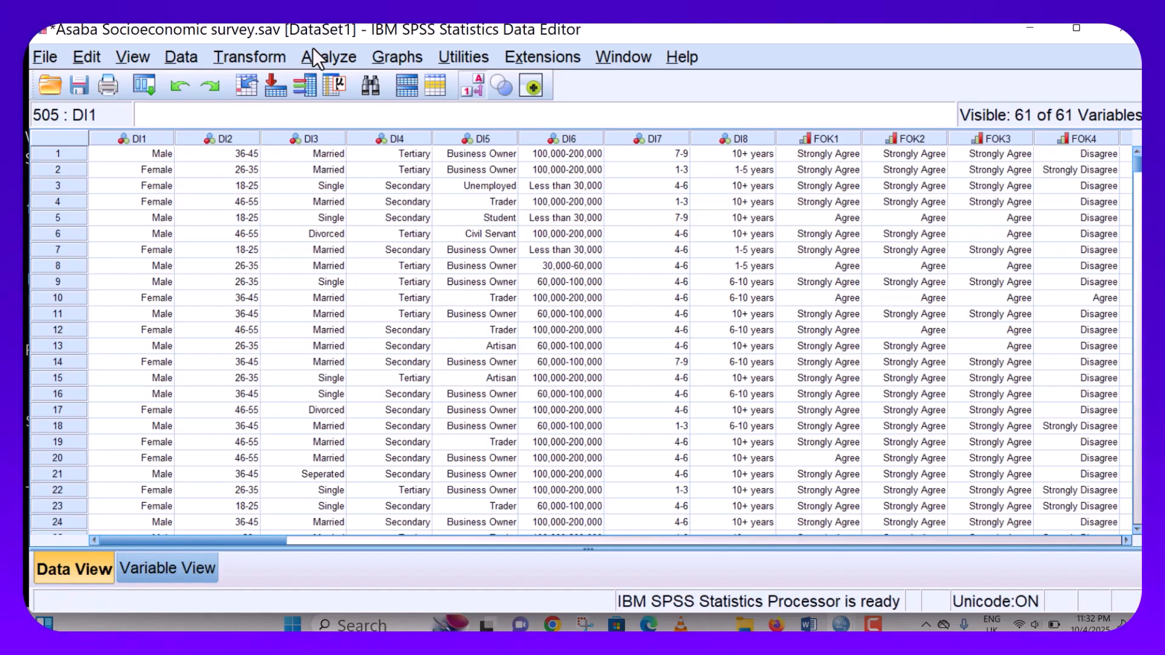
pyautogui.click(328, 61)
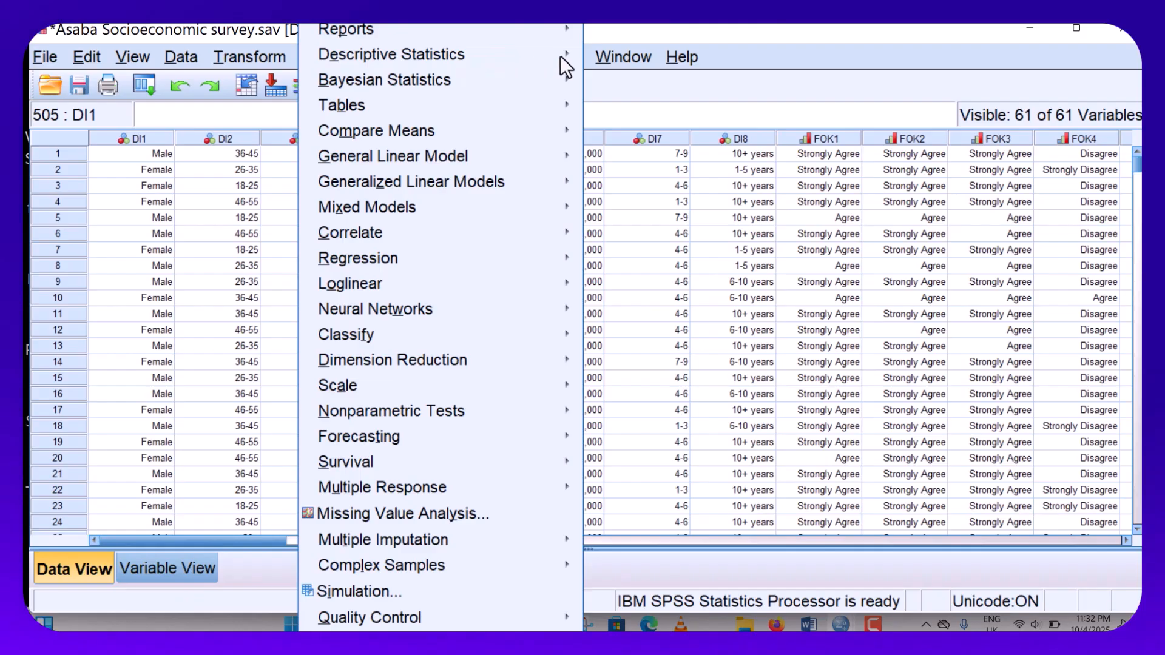
pyautogui.moveTo(487, 88)
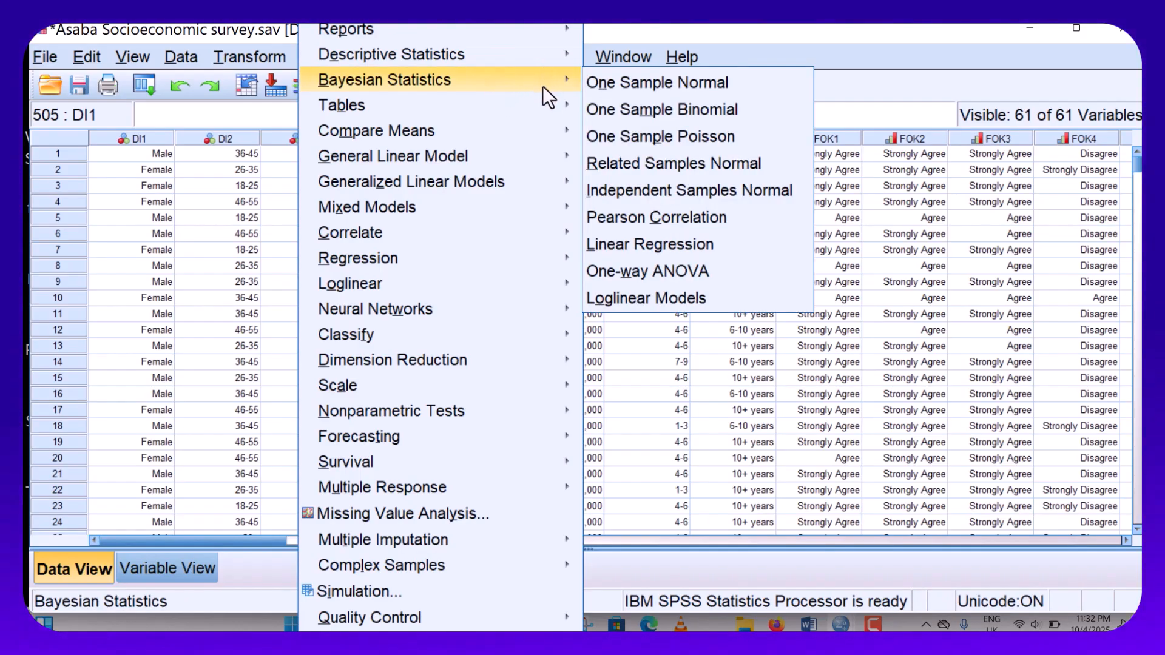
pyautogui.moveTo(559, 56)
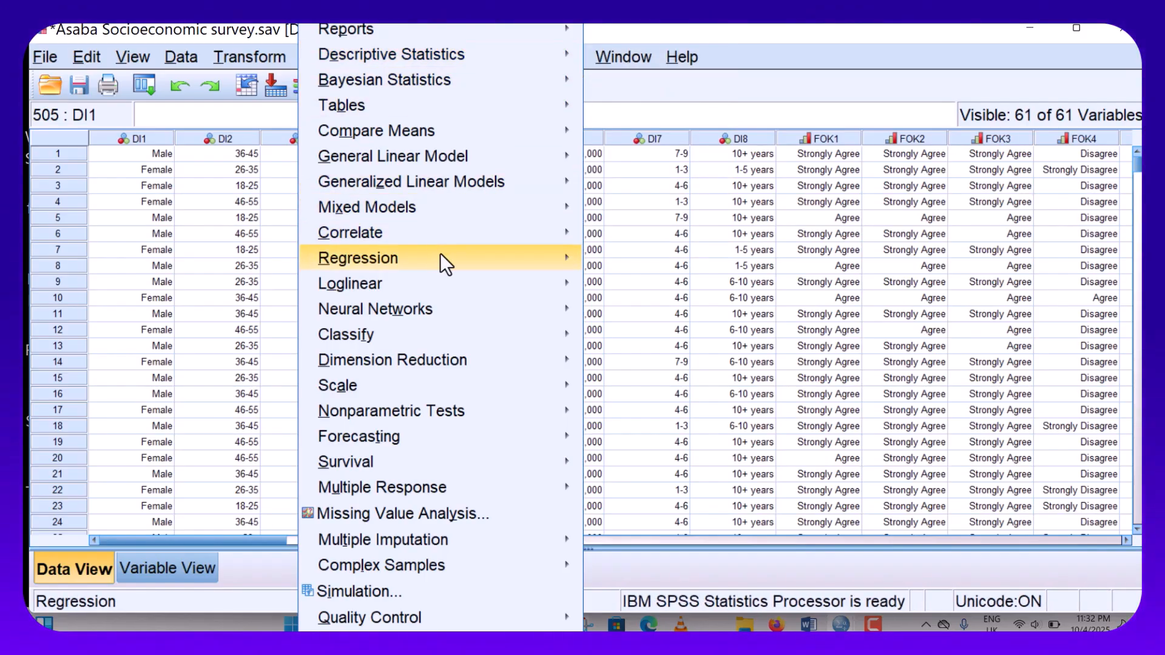
pyautogui.moveTo(481, 230)
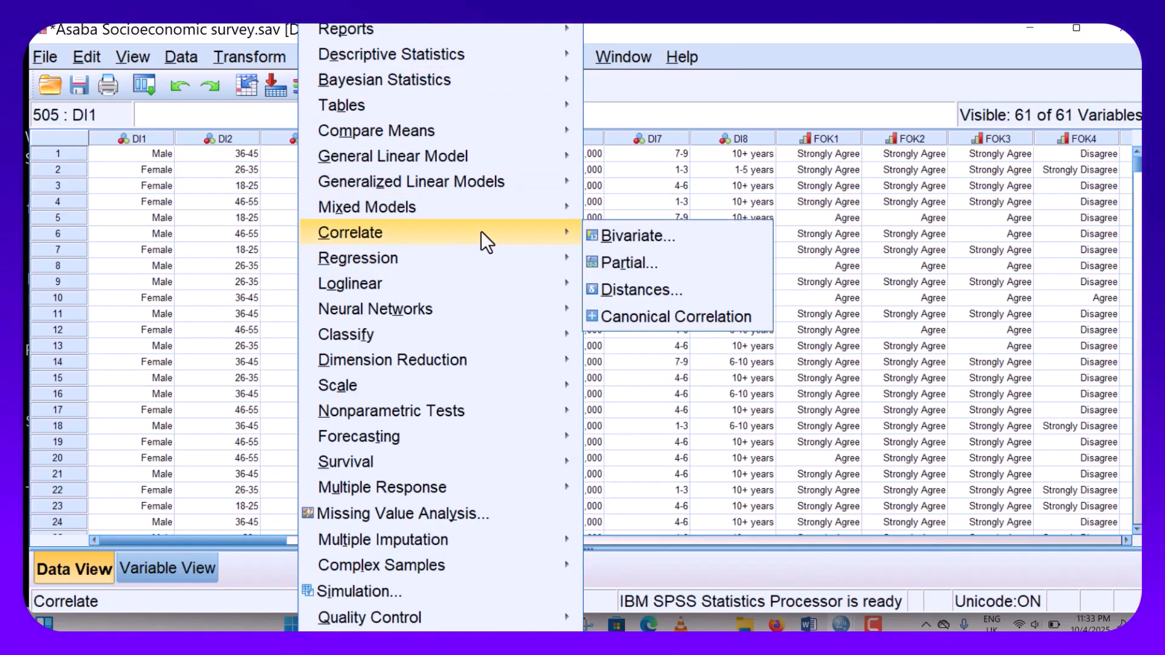
pyautogui.moveTo(498, 274)
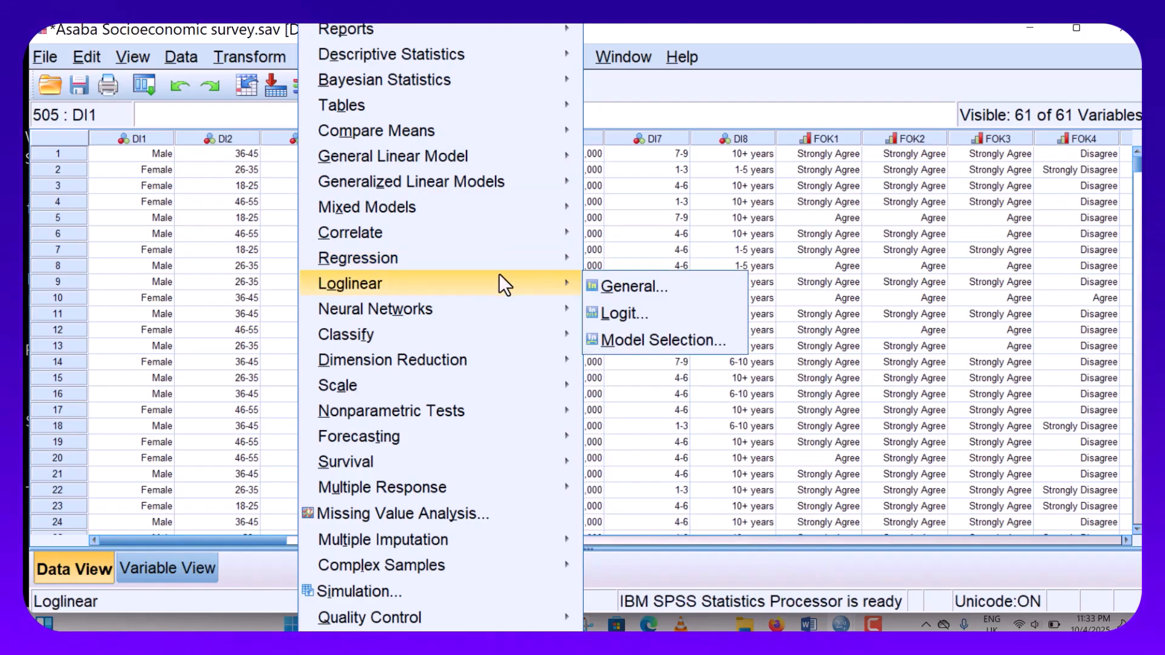